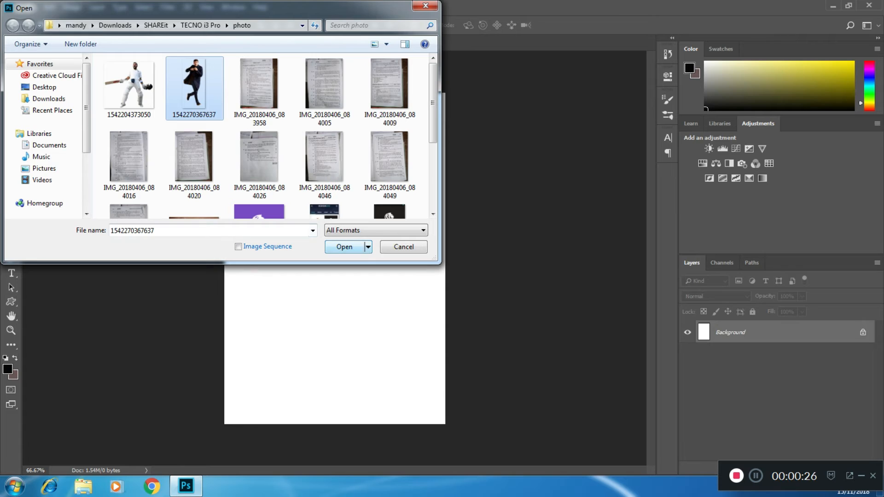
pyautogui.press('Tab')
pyautogui.press('Return')
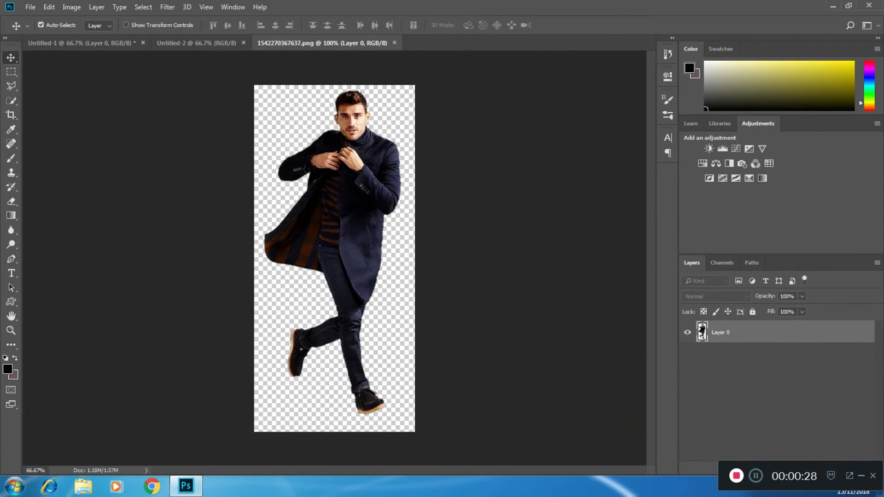
pyautogui.click(198, 43)
pyautogui.click(322, 43)
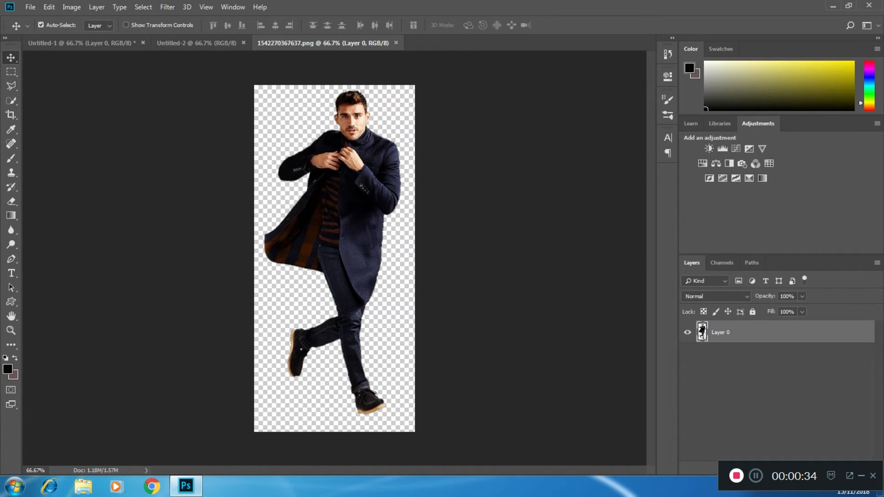
pyautogui.moveTo(338, 159); pyautogui.dragTo(334, 272)
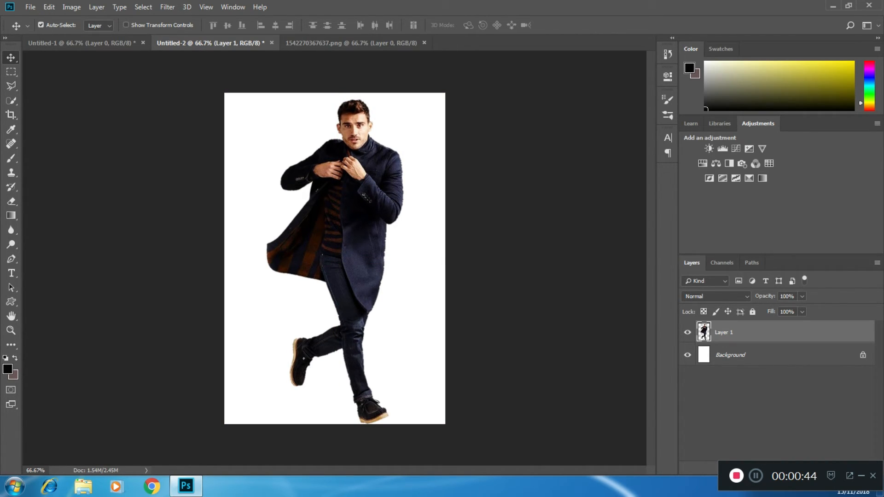
pyautogui.moveTo(794, 476); pyautogui.dragTo(792, 285)
pyautogui.click(807, 87)
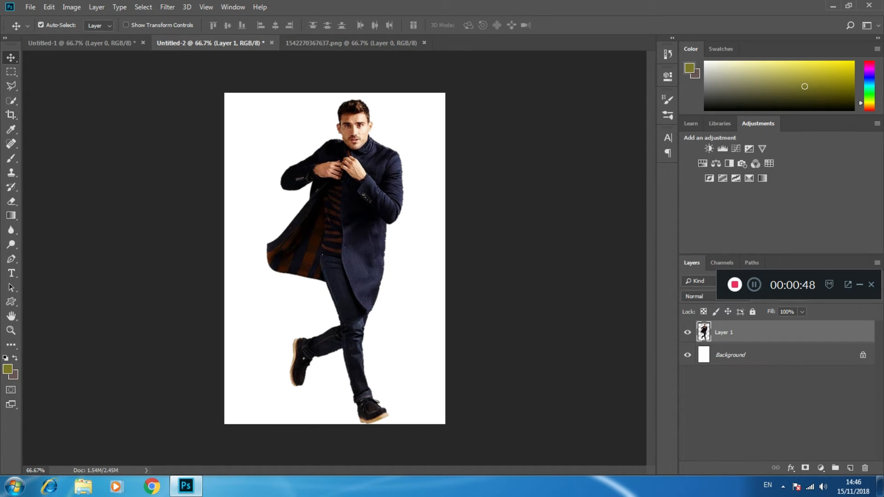
pyautogui.moveTo(792, 285); pyautogui.dragTo(778, 13)
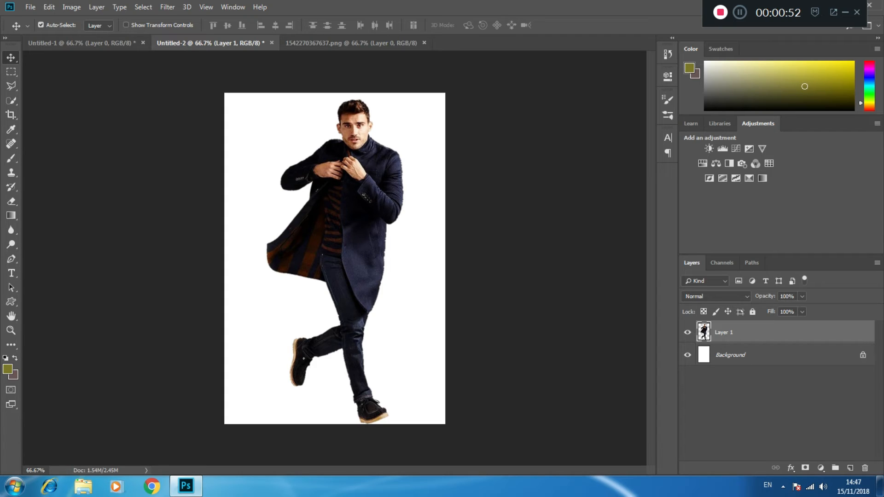
# Step: Unlock the Background layer by converting it to a regular layer with the name Layer 0
pyautogui.doubleClick(863, 355)
pyautogui.click(837, 111)
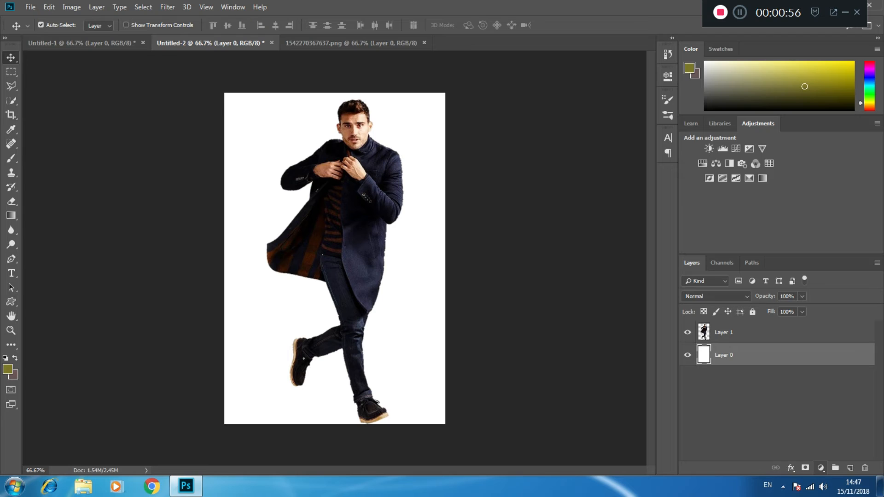
pyautogui.click(791, 468)
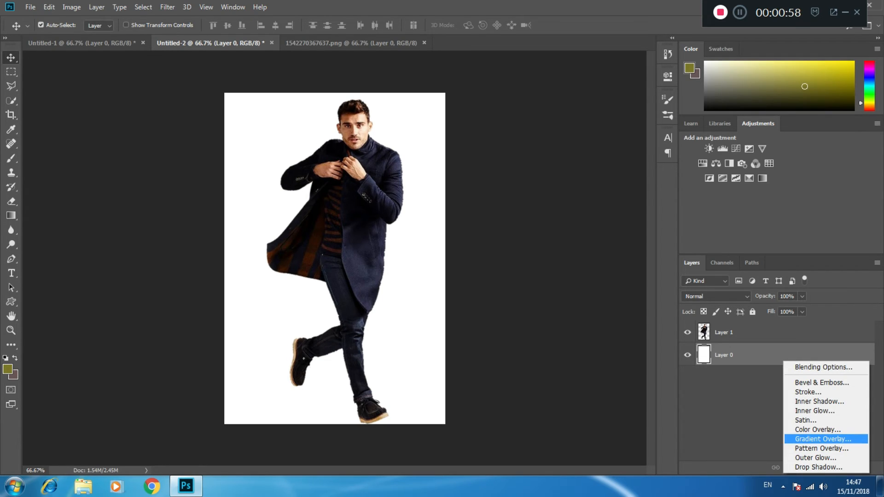
pyautogui.click(822, 438)
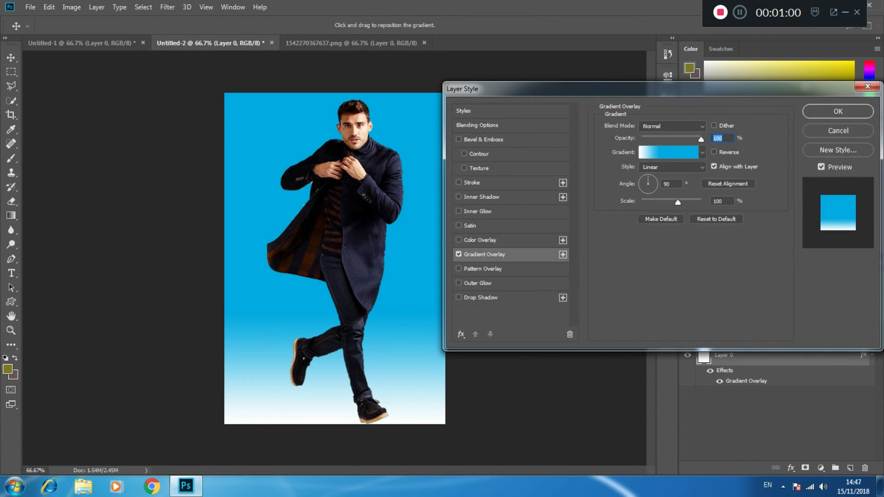
pyautogui.click(668, 152)
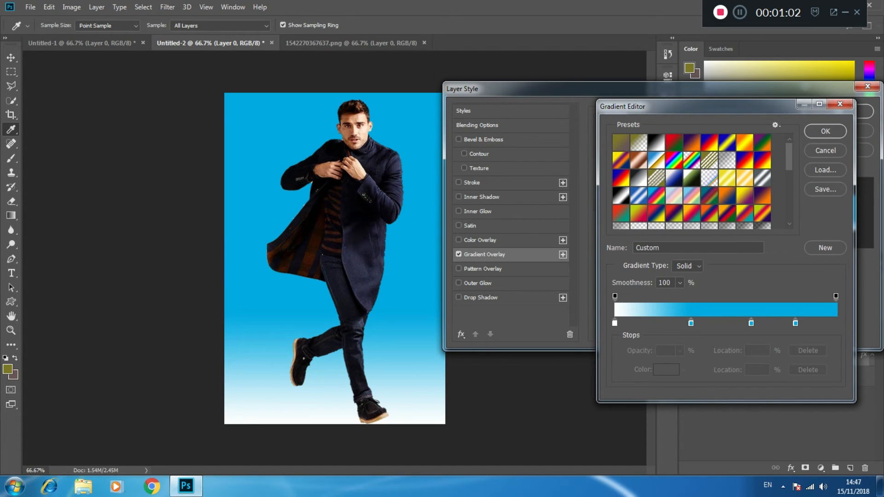
pyautogui.moveTo(691, 323); pyautogui.dragTo(718, 323)
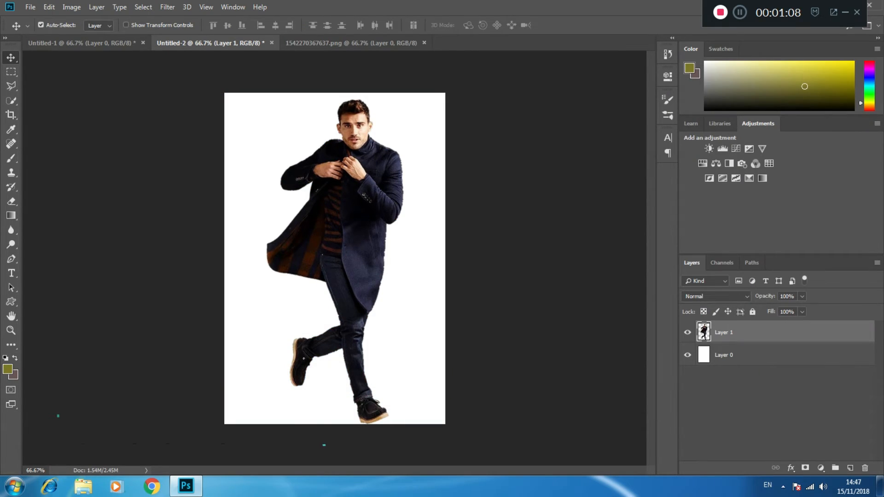
# Step: Scale the man down to about 63% width and 64% height and position him in the lower middle of the canvas
pyautogui.hotkey('ctrl', 't')
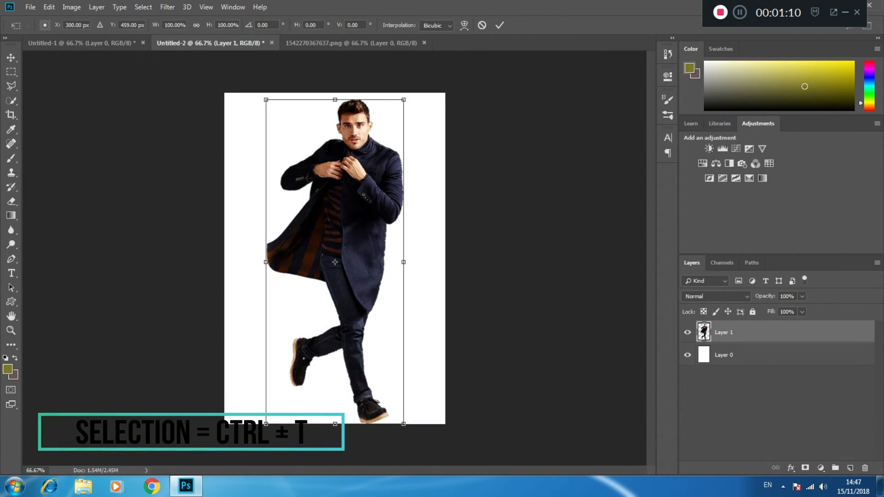
pyautogui.moveTo(404, 100); pyautogui.dragTo(392, 178)
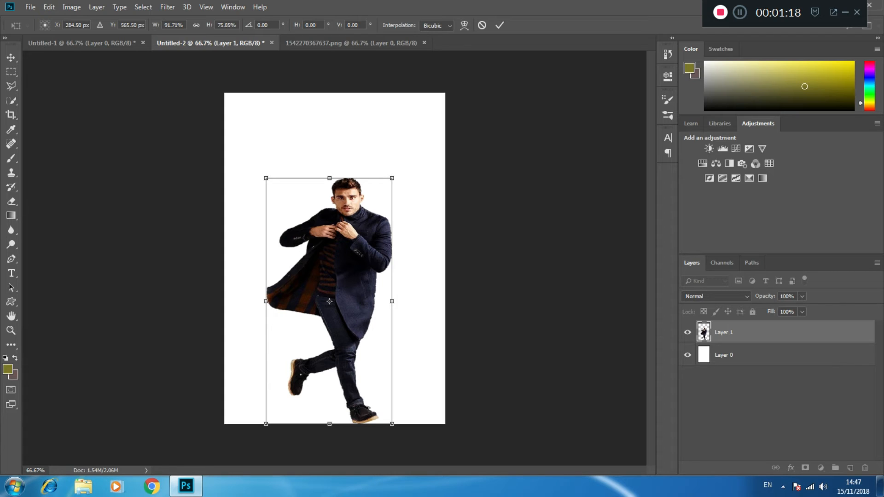
pyautogui.moveTo(392, 177); pyautogui.dragTo(353, 232)
pyautogui.moveTo(316, 266); pyautogui.dragTo(334, 252)
pyautogui.moveTo(328, 219); pyautogui.dragTo(372, 203)
pyautogui.moveTo(346, 240); pyautogui.dragTo(352, 240)
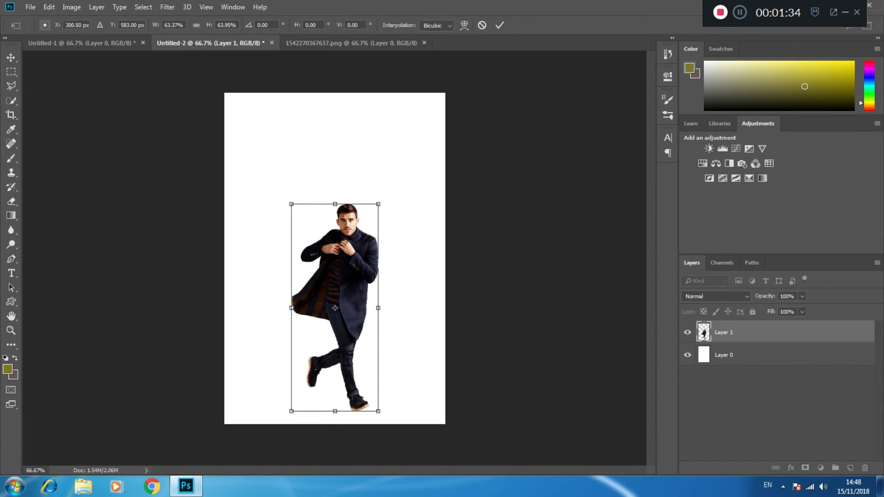
pyautogui.press('Return')
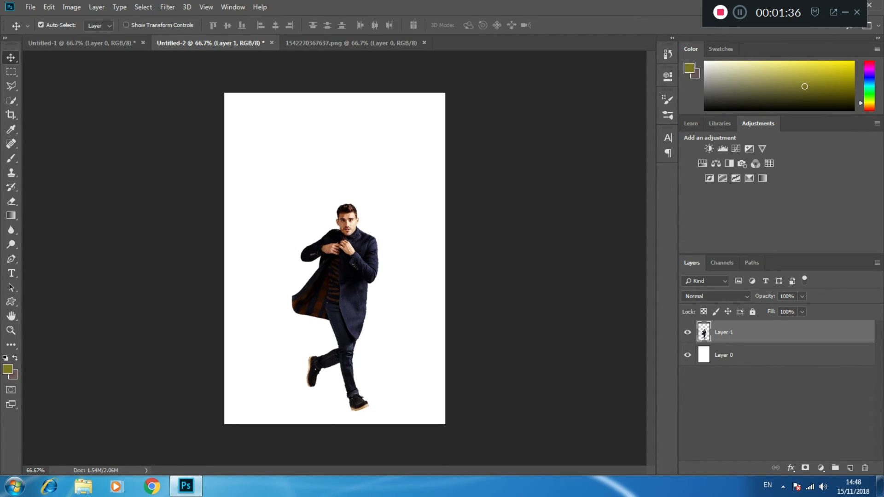
# Step: Add a new empty layer above the man's layer and choose the Brush tool, checking the brush size and hardness
pyautogui.hotkey('ctrl', 'shift', 'alt', 'n')
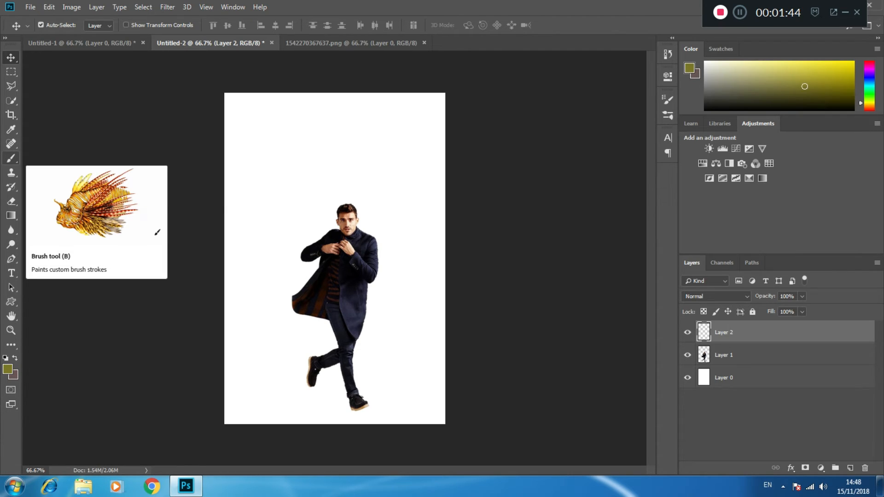
pyautogui.click(11, 158)
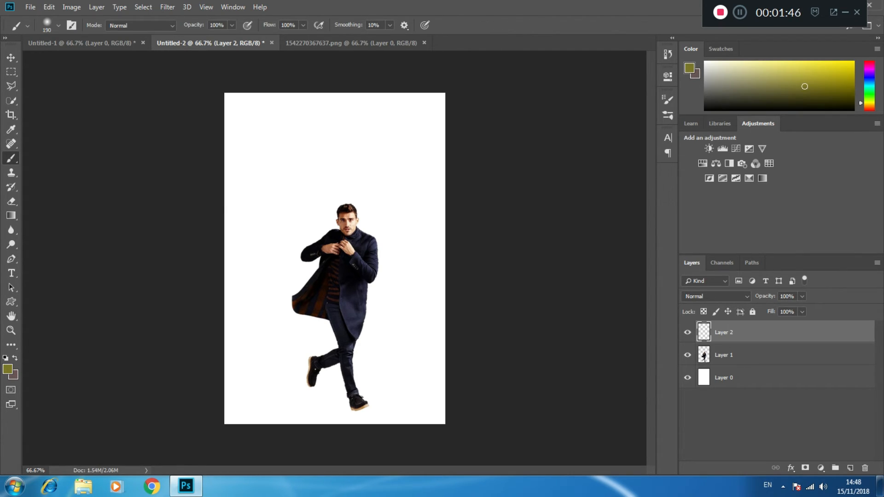
pyautogui.rightClick(11, 158)
pyautogui.click(55, 159)
pyautogui.rightClick(350, 129)
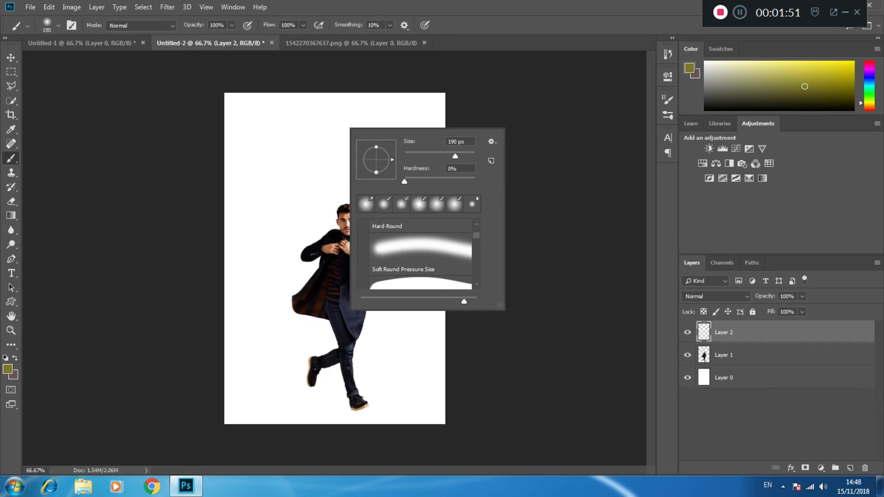
pyautogui.press('e')
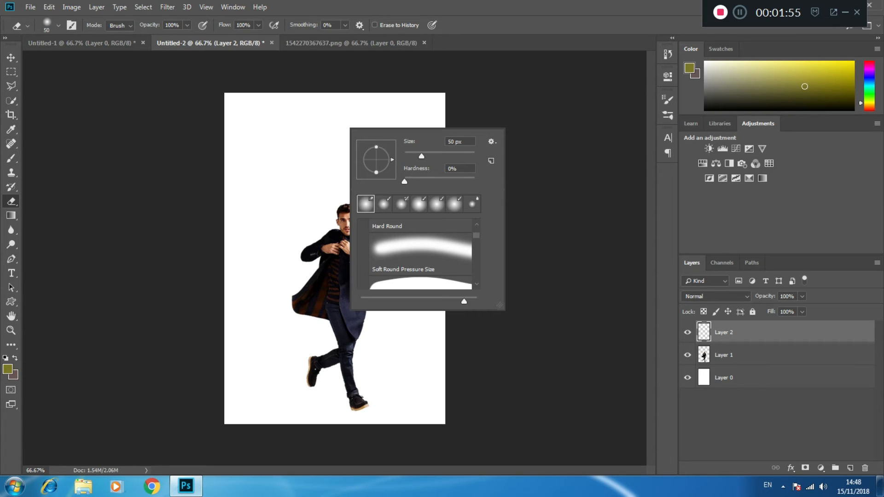
# Step: Set the foreground colour to near-black, hex 010101
pyautogui.click(689, 68)
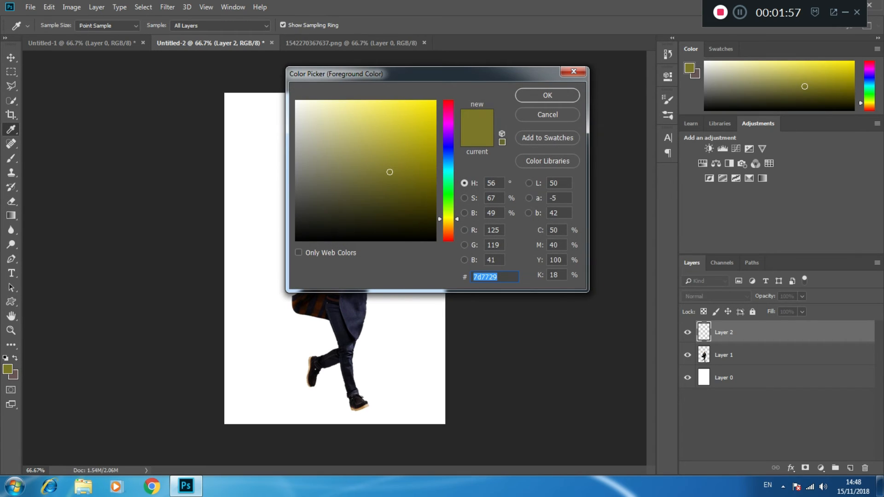
pyautogui.write('010101')
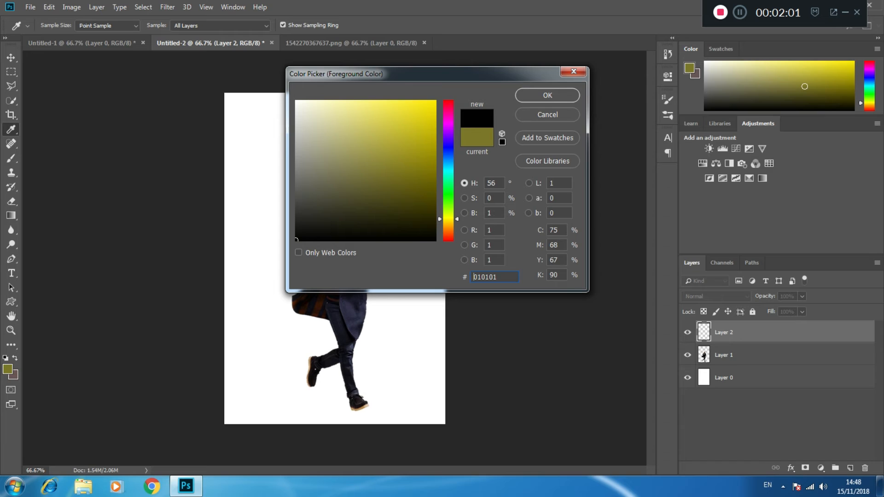
pyautogui.press('Return')
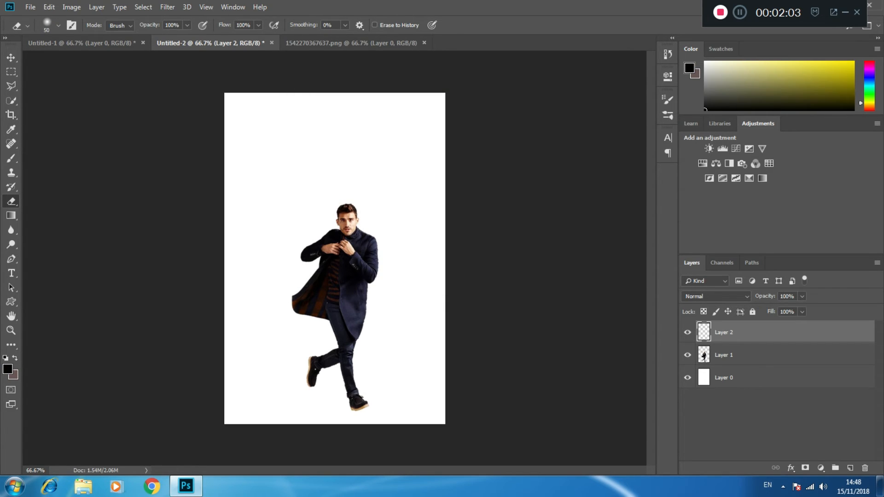
# Step: Paint one soft black dab with the 190 px brush on the new layer, near the canvas's upper-left corner
pyautogui.press(']')
pyautogui.press(']')
pyautogui.press(']')
pyautogui.press(']')
pyautogui.press(']')
pyautogui.press(']')
pyautogui.press(']')
pyautogui.press(']')
pyautogui.press(']')
pyautogui.press('b')
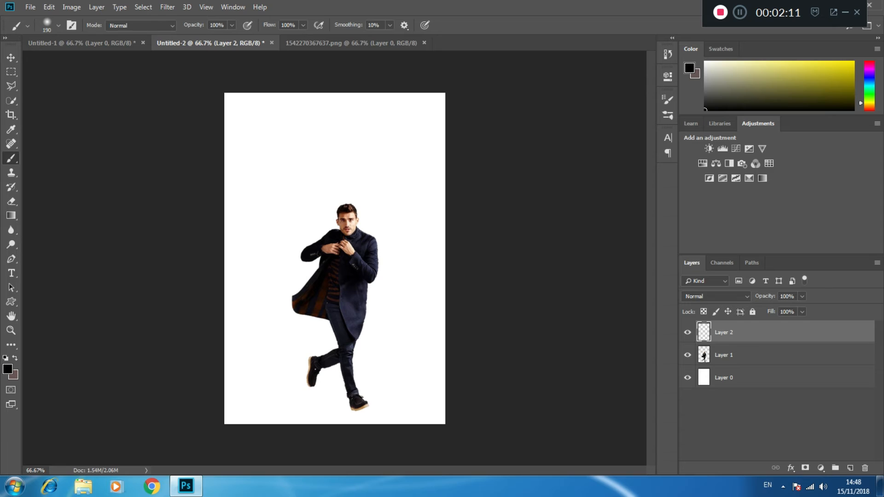
pyautogui.click(272, 138)
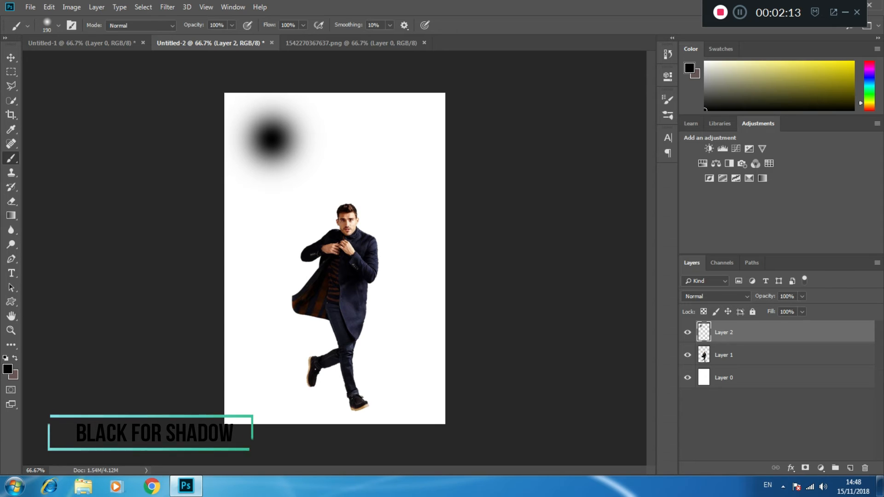
# Step: Transform the black dab into a thin horizontal shadow, about 141% wide and 12% high
pyautogui.hotkey('ctrl', 't')
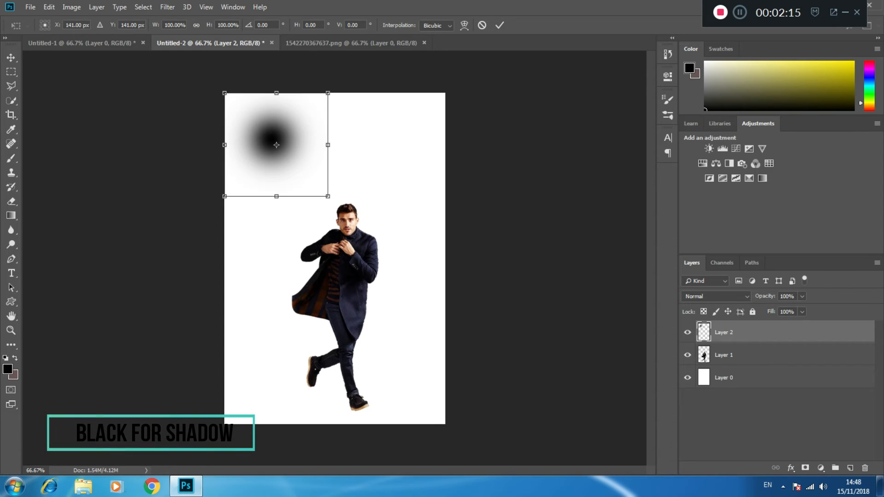
pyautogui.moveTo(328, 145); pyautogui.dragTo(400, 145)
pyautogui.moveTo(312, 93); pyautogui.dragTo(313, 184)
pyautogui.moveTo(401, 190); pyautogui.dragTo(373, 190)
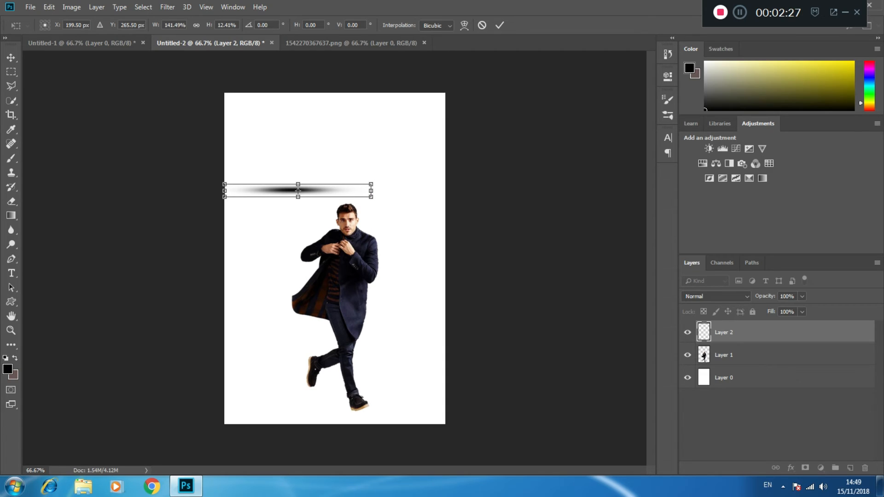
# Step: Move the shadow under the man's front shoe and distort it with a lowered right corner, about 21% high
pyautogui.moveTo(301, 193)
pyautogui.mouseDown()
pyautogui.moveTo(329, 261)
pyautogui.moveTo(365, 310)
pyautogui.moveTo(365, 411)
pyautogui.mouseUp()
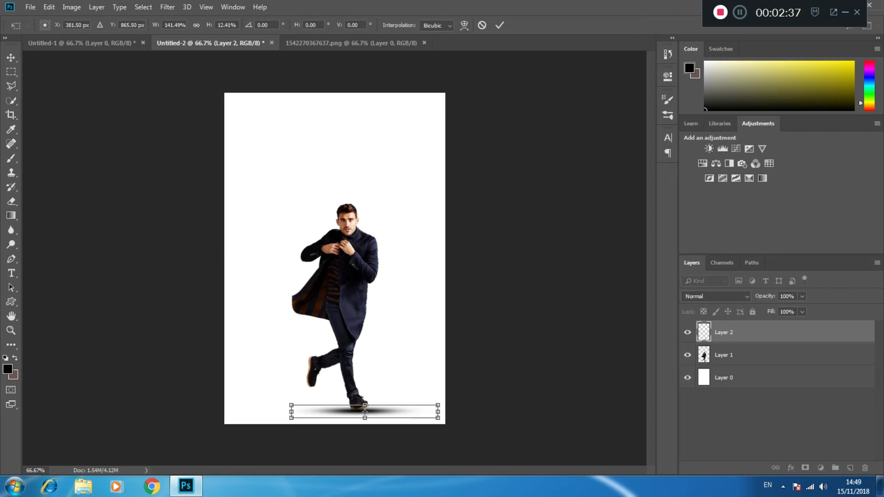
pyautogui.moveTo(437, 418); pyautogui.dragTo(438, 427)
pyautogui.moveTo(364, 414); pyautogui.dragTo(388, 411)
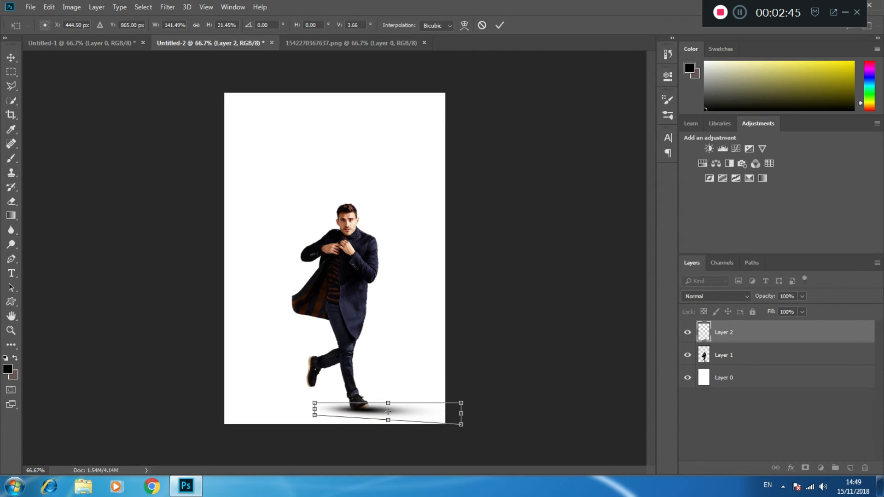
# Step: Set the shadow layer's opacity to 90% and shift the shadow slightly to the right of the front shoe
pyautogui.click(795, 296)
pyautogui.press('Down')
pyautogui.press('Down')
pyautogui.write('90')
pyautogui.press('Return')
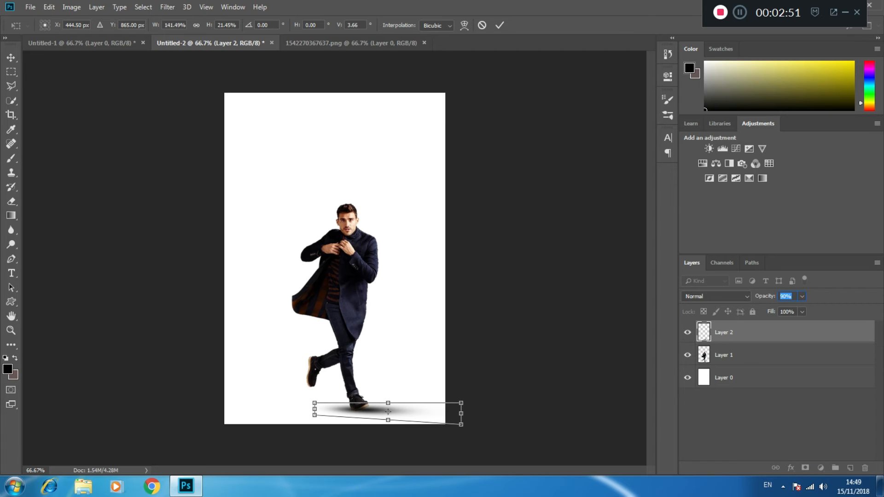
pyautogui.moveTo(388, 411)
pyautogui.mouseDown()
pyautogui.moveTo(406, 411)
pyautogui.moveTo(397, 411)
pyautogui.mouseUp()
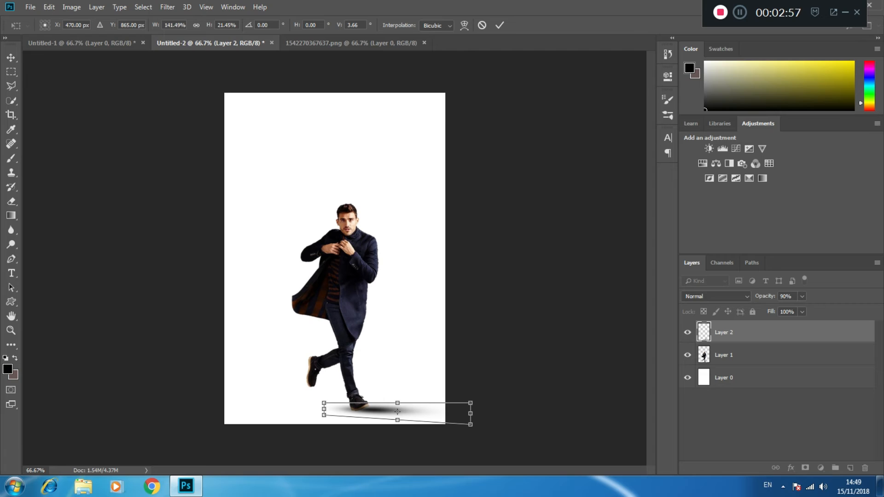
# Step: Fine-tune the shadow layer's opacity to 88%, apply the transform and dismiss the pop-up tip
pyautogui.press('Down')
pyautogui.press('Down')
pyautogui.press('Down')
pyautogui.press('Down')
pyautogui.press('Down')
pyautogui.press('Up')
pyautogui.press('Up')
pyautogui.press('Up')
pyautogui.press('Return')
pyautogui.press('Return')
pyautogui.press('b')
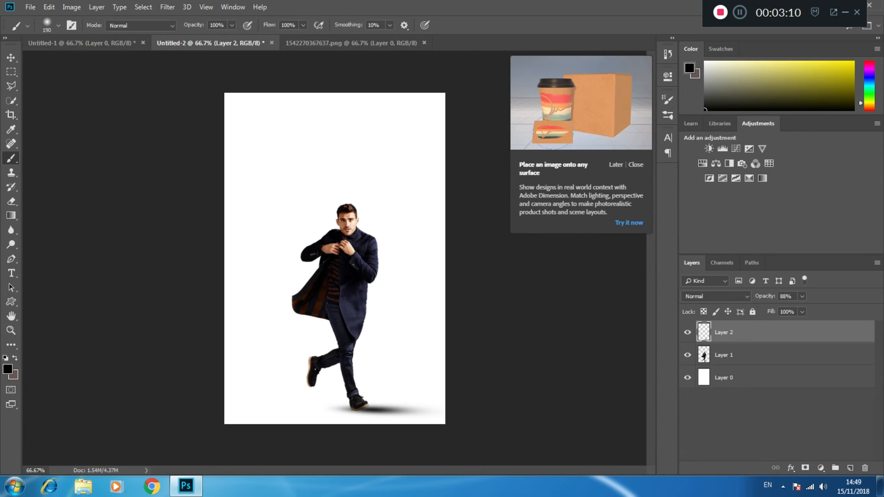
pyautogui.click(635, 165)
# Step: Move the shadow layer below the man's layer and lower its opacity to 77%
pyautogui.moveTo(736, 333); pyautogui.dragTo(736, 362)
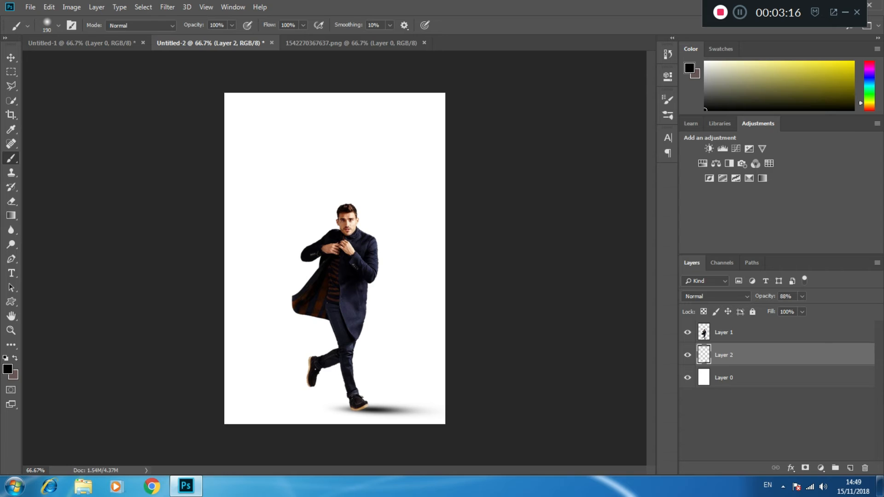
pyautogui.click(802, 296)
pyautogui.moveTo(802, 309); pyautogui.dragTo(796, 309)
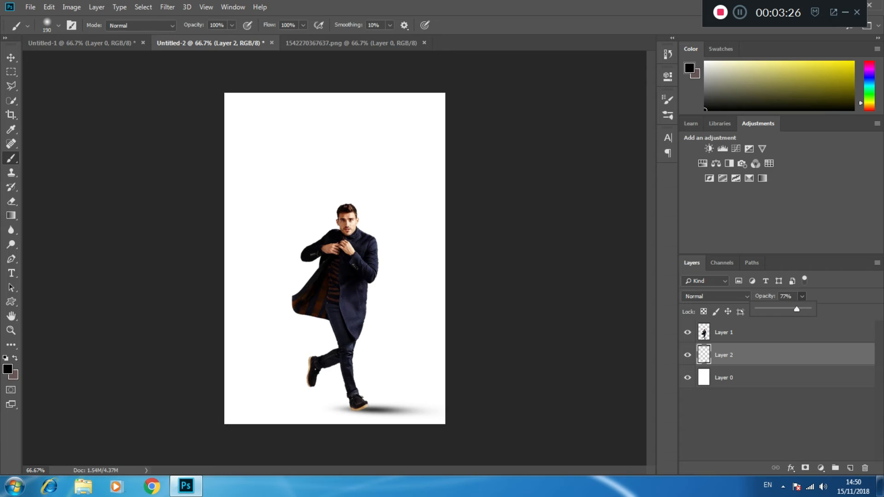
pyautogui.click(755, 333)
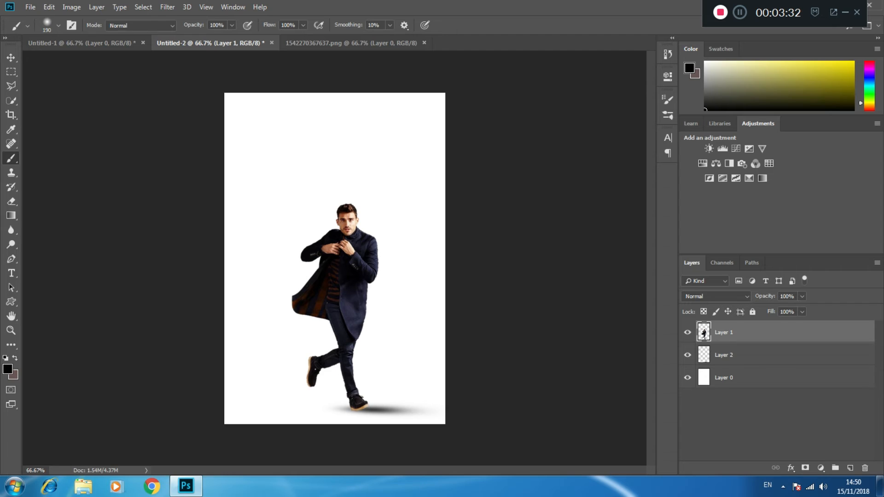
# Step: Add a Gradient Overlay effect to the white background layer, Layer 0
pyautogui.click(745, 377)
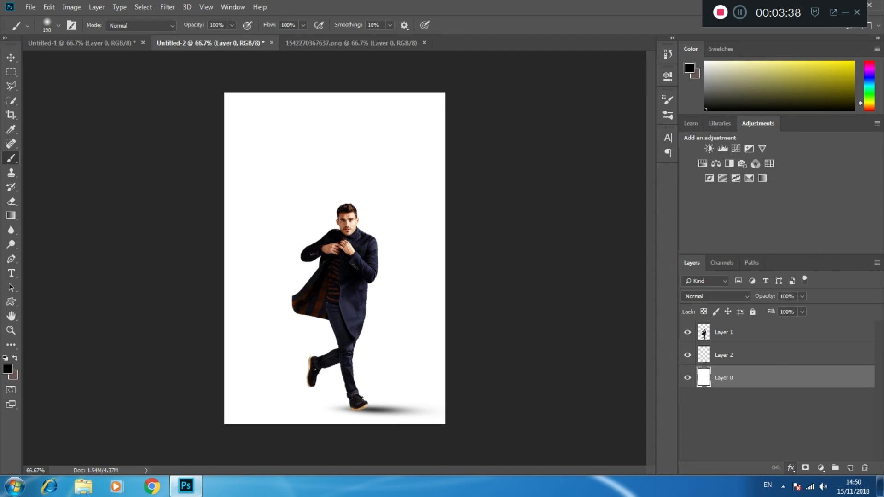
pyautogui.click(790, 467)
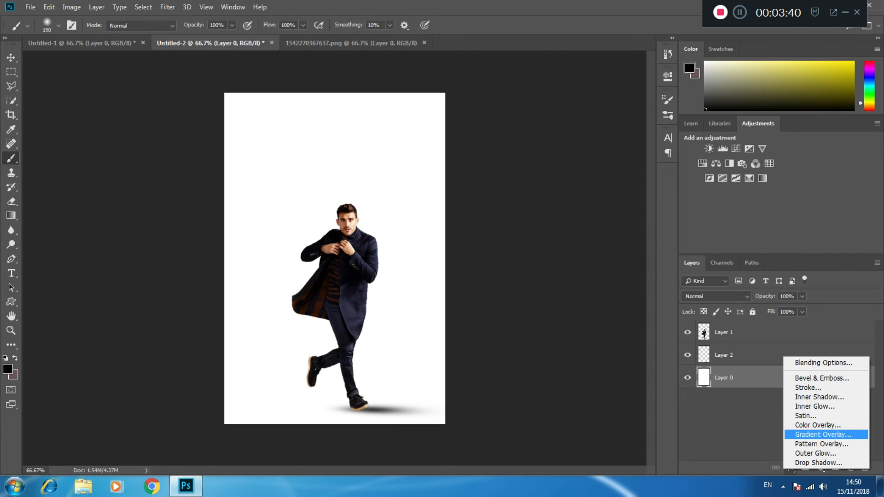
pyautogui.click(823, 435)
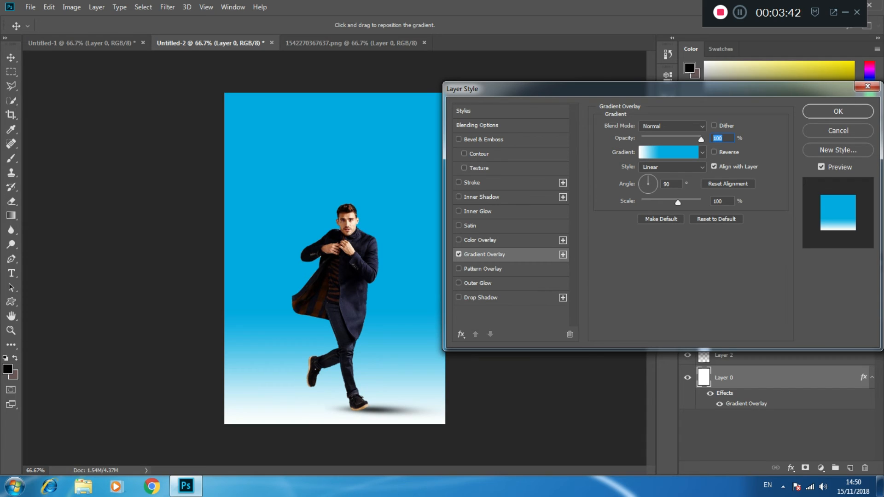
# Step: Set the overlay's gradient to the white-to-cyan Cyan preset with its cyan stop at 31%, and apply the layer style
pyautogui.click(668, 152)
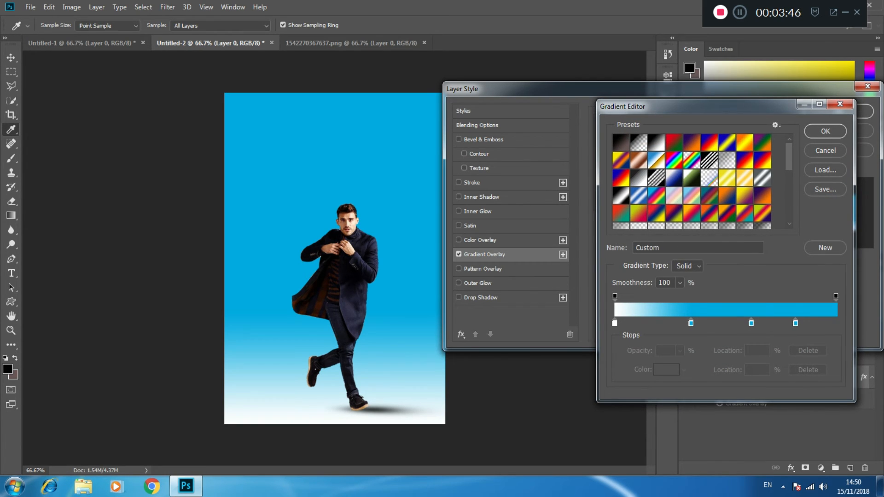
pyautogui.scroll(-10, 692, 180)
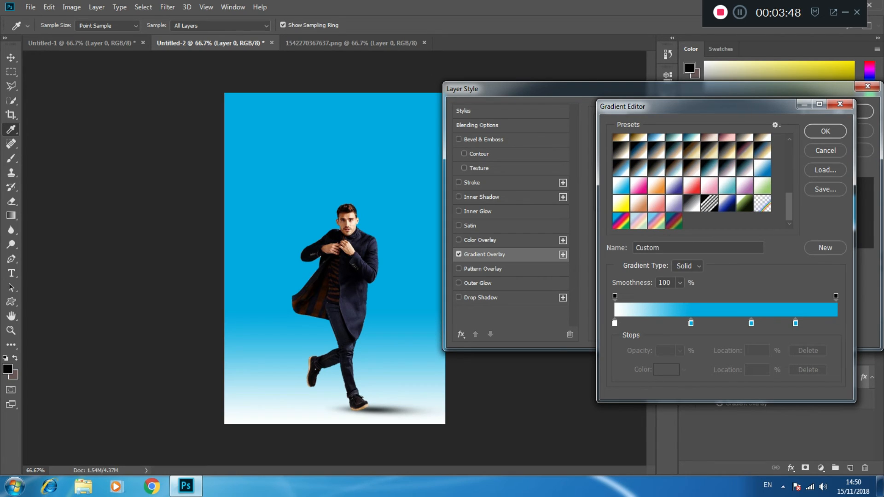
pyautogui.click(620, 186)
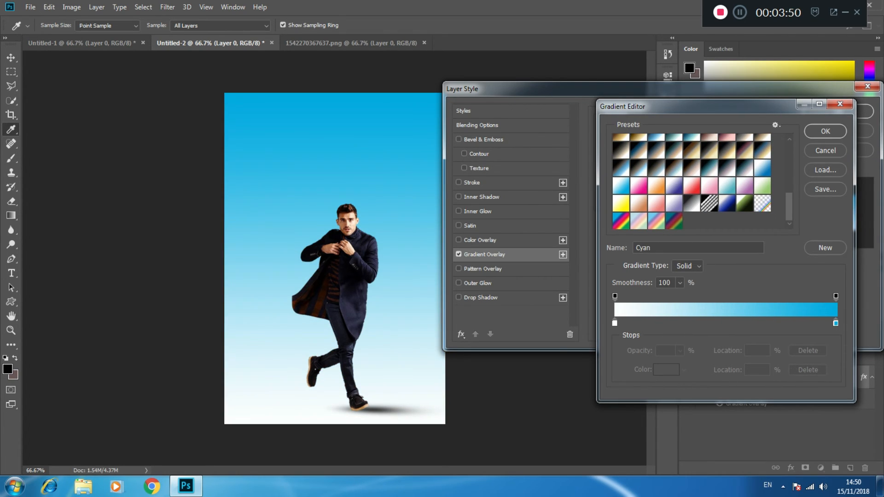
pyautogui.moveTo(835, 323); pyautogui.dragTo(682, 323)
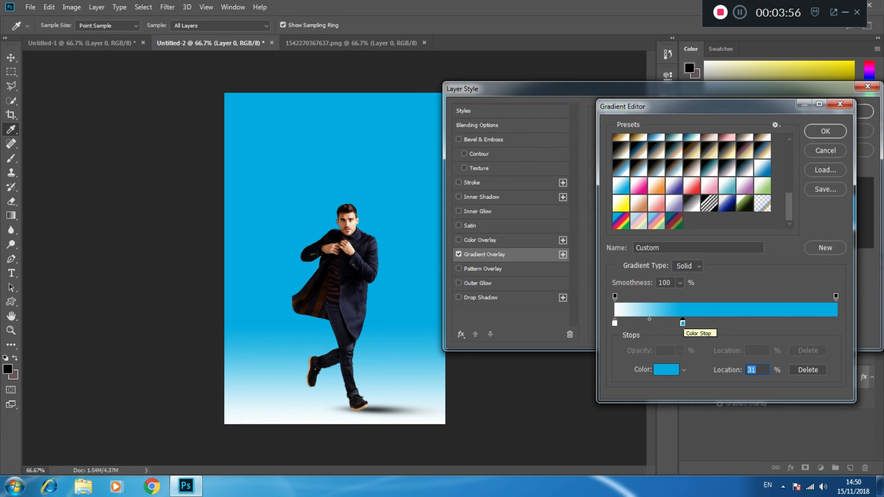
pyautogui.click(824, 131)
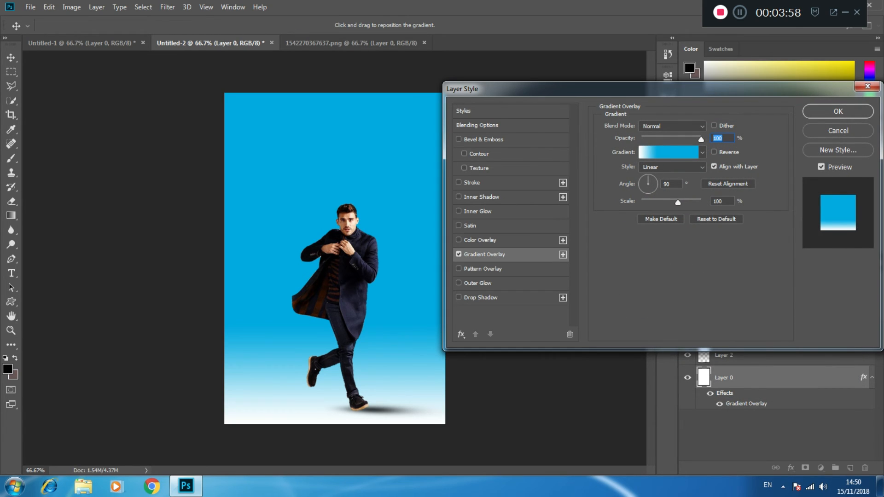
pyautogui.press('Return')
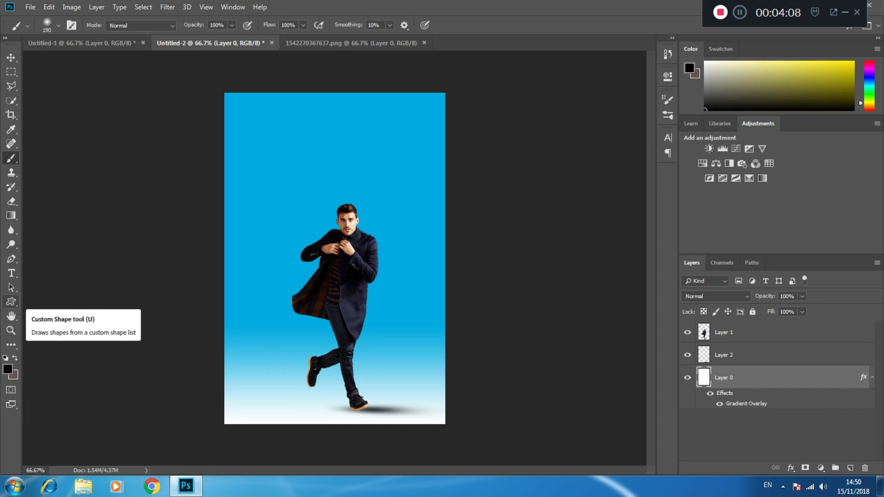
# Step: Activate the Custom Shape tool and append the complete All set to its shape library
pyautogui.rightClick(11, 302)
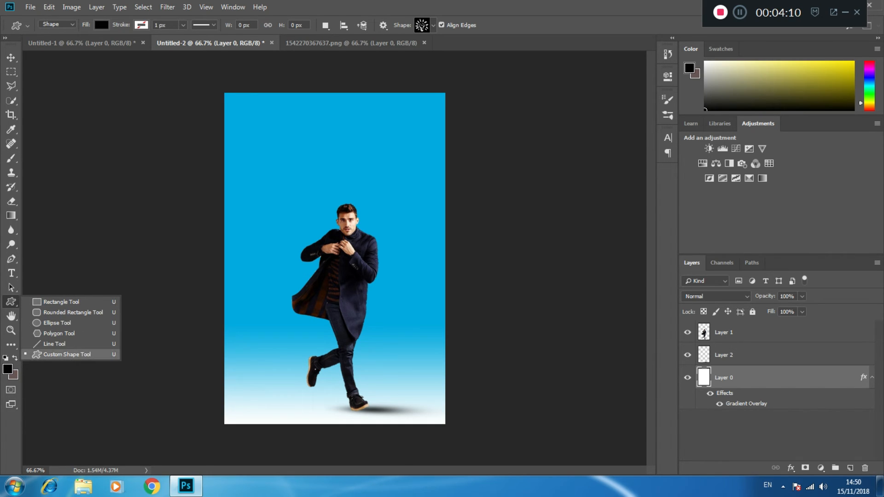
pyautogui.click(67, 355)
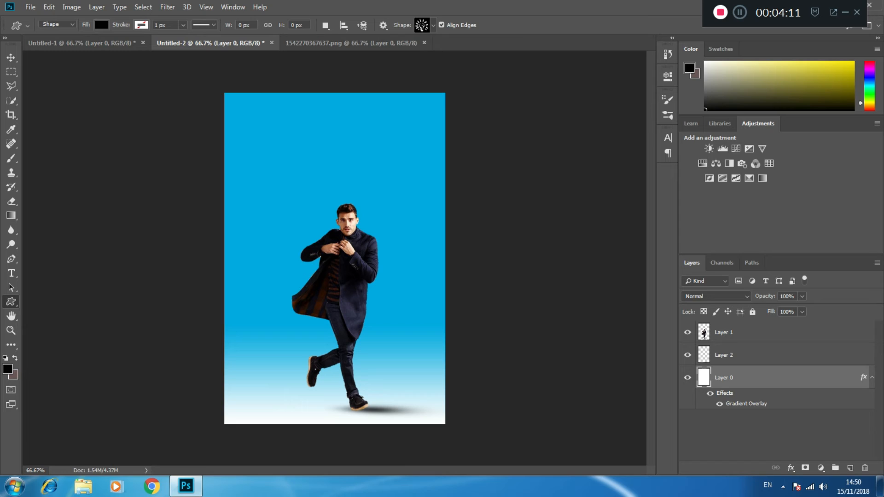
pyautogui.click(433, 25)
pyautogui.click(485, 46)
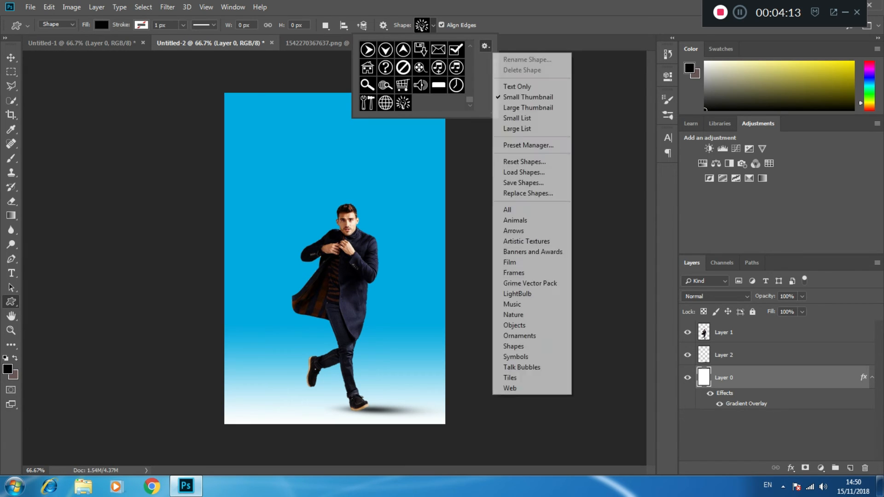
pyautogui.click(509, 210)
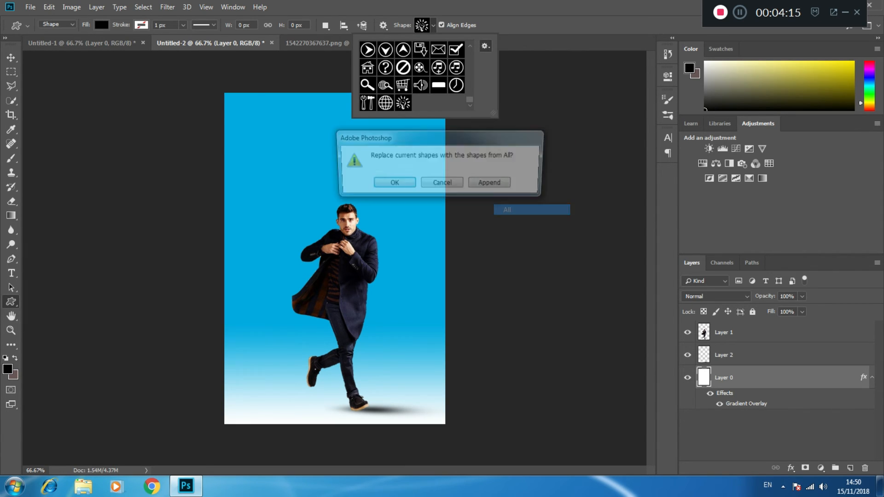
pyautogui.click(498, 190)
# Step: Choose the hollow triangle frame from the custom shape library
pyautogui.scroll(-5, 412, 76)
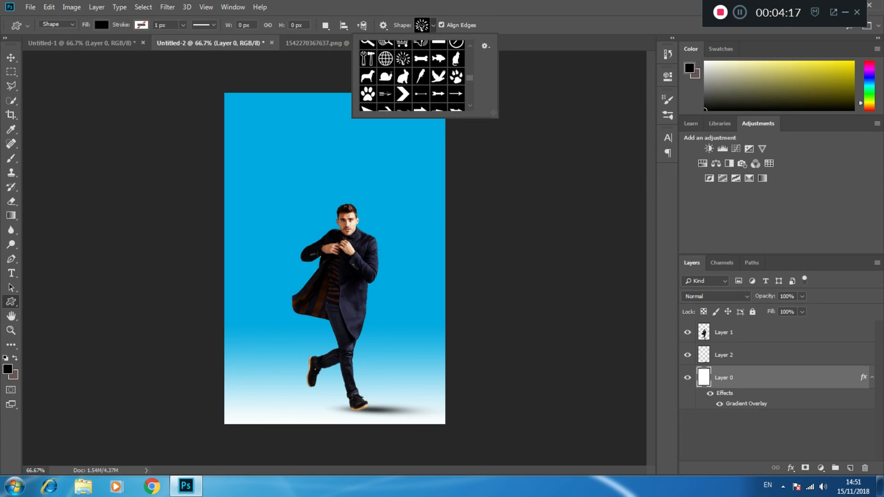
pyautogui.scroll(-10, 412, 75)
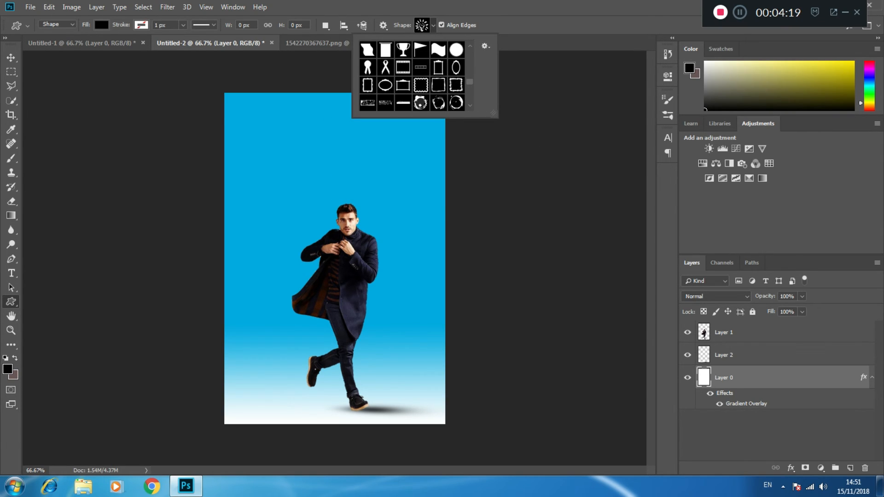
pyautogui.scroll(-10, 412, 76)
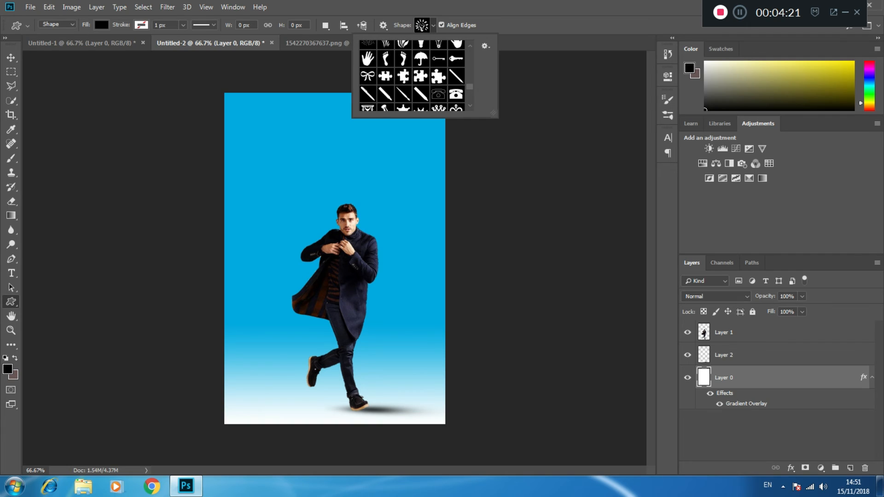
pyautogui.scroll(-7, 412, 76)
pyautogui.scroll(2, 412, 76)
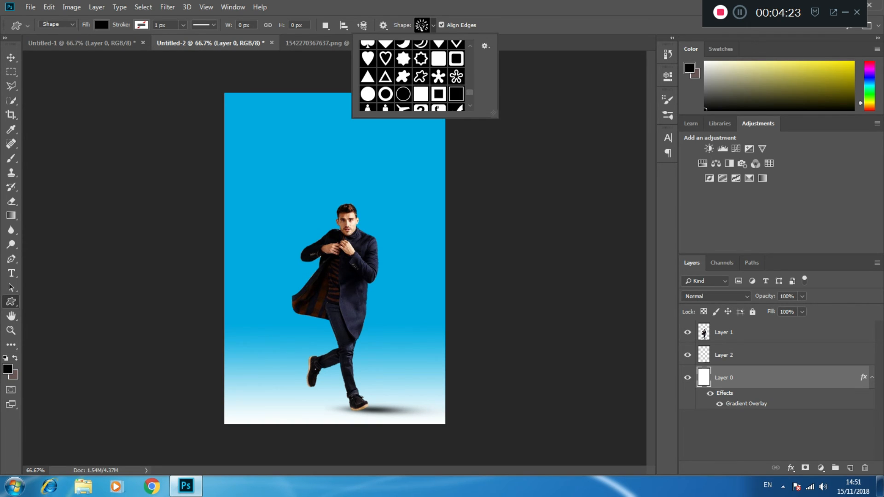
pyautogui.click(385, 77)
pyautogui.press('Return')
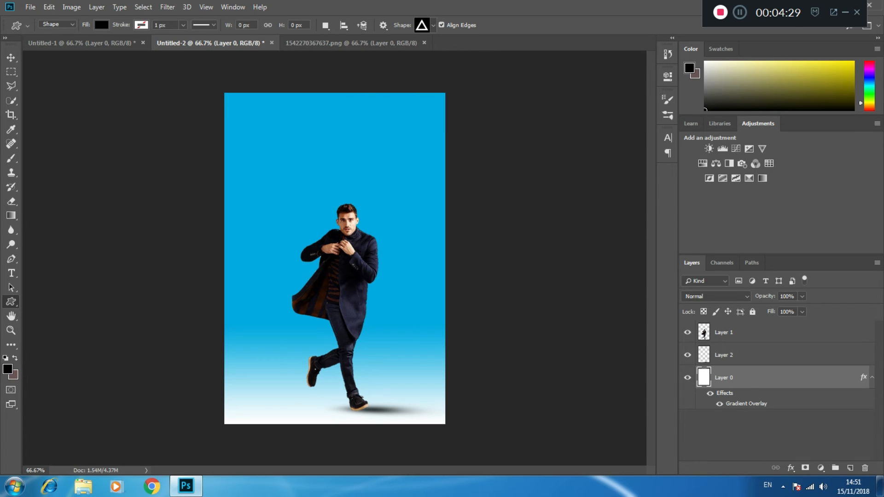
# Step: Draw a triangle frame about 715 by 655 px, scale it to about 72% width and 84% height, and centre it behind the man
pyautogui.moveTo(267, 115); pyautogui.dragTo(398, 236)
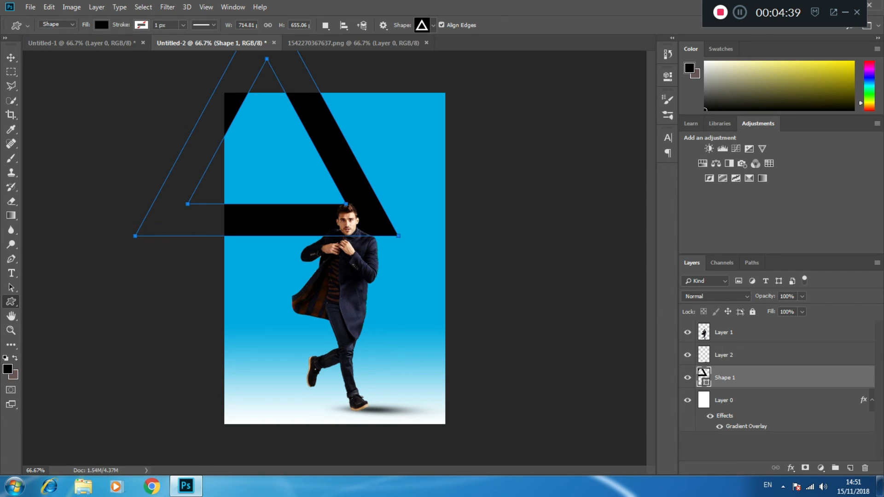
pyautogui.hotkey('ctrl', 't')
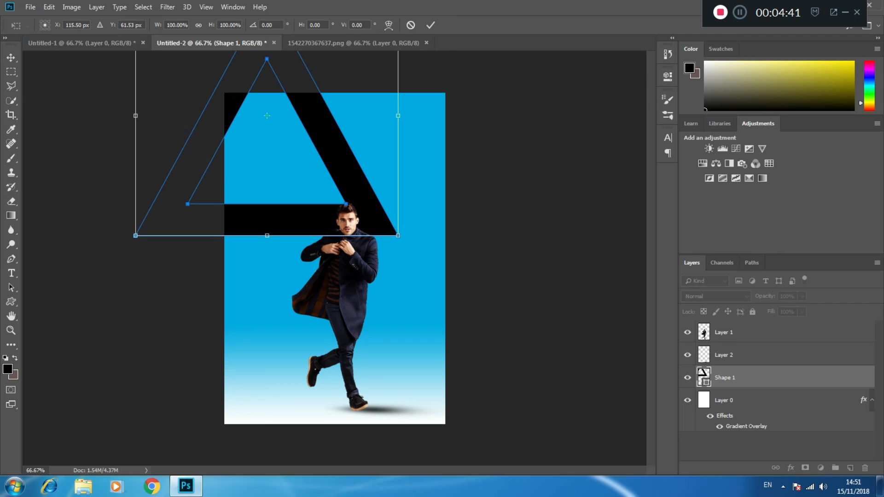
pyautogui.moveTo(265, 118); pyautogui.dragTo(337, 234)
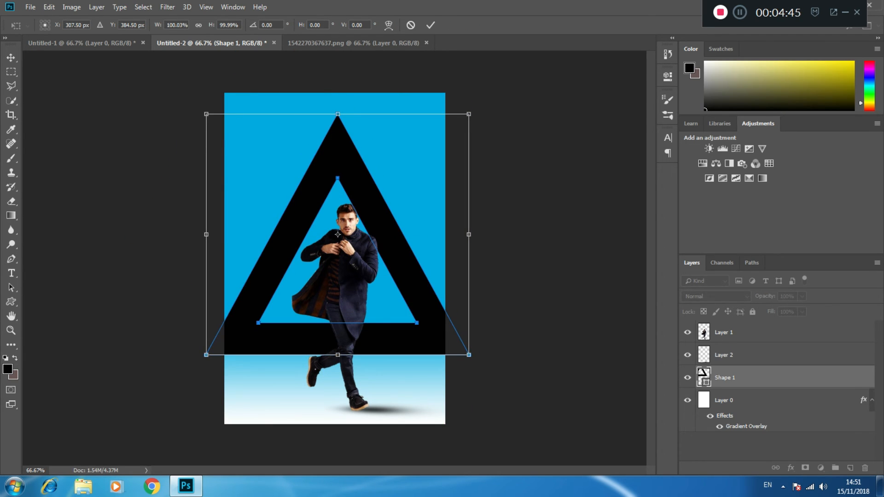
pyautogui.moveTo(468, 354); pyautogui.dragTo(396, 316)
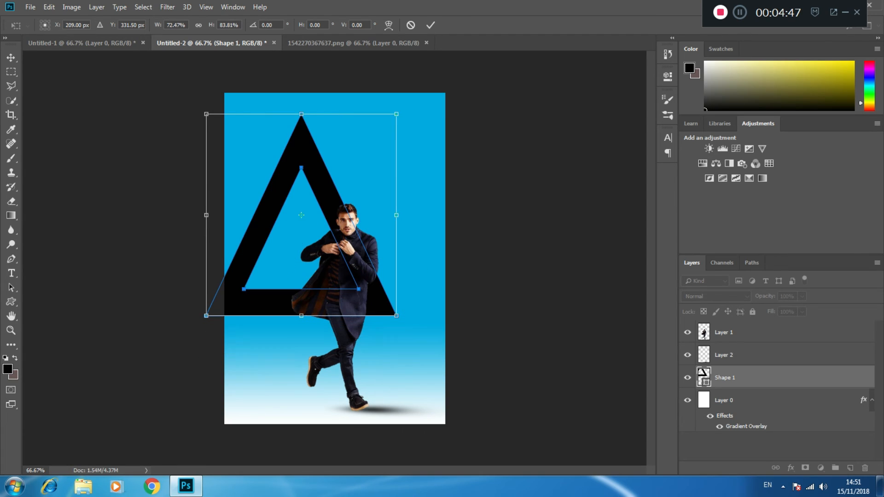
pyautogui.moveTo(320, 188); pyautogui.dragTo(364, 191)
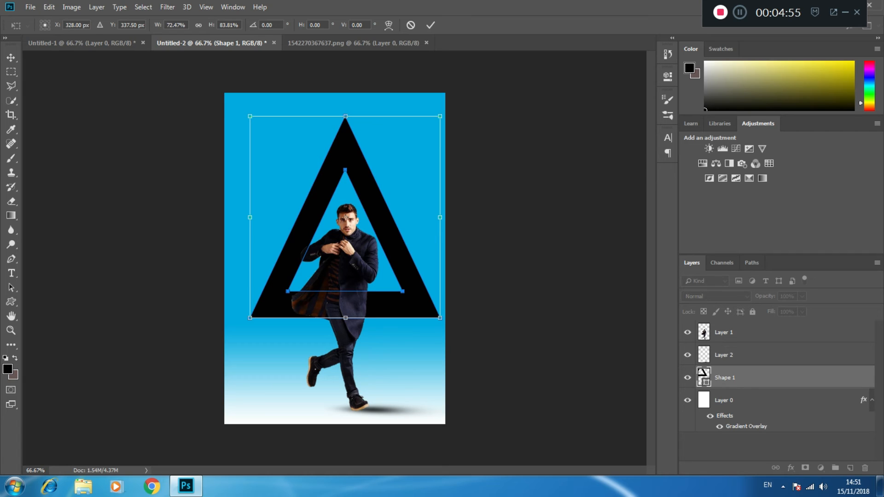
# Step: Rotate the triangle frame about 17.7° clockwise, enlarge it to about 81% width and 91% height, and recentre it around the man
pyautogui.moveTo(440, 116); pyautogui.dragTo(485, 136)
pyautogui.moveTo(347, 213); pyautogui.dragTo(352, 237)
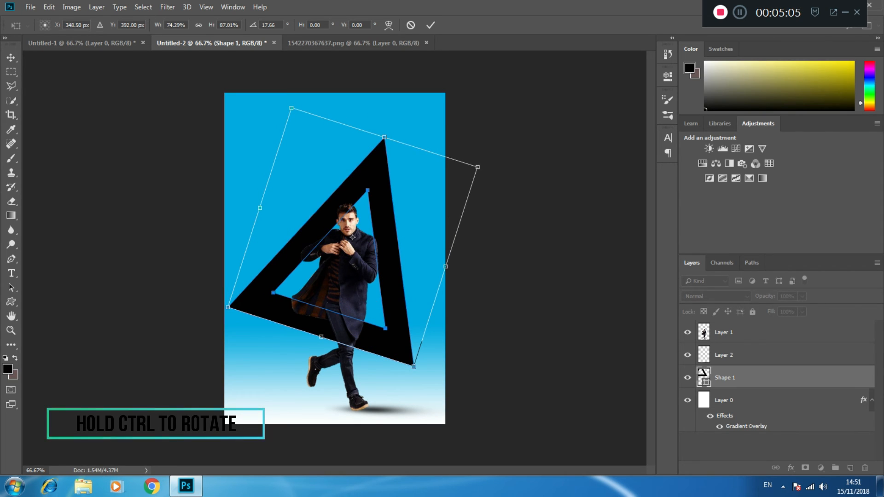
pyautogui.moveTo(291, 108); pyautogui.dragTo(276, 93)
pyautogui.moveTo(395, 216); pyautogui.dragTo(398, 223)
pyautogui.moveTo(349, 236); pyautogui.dragTo(350, 236)
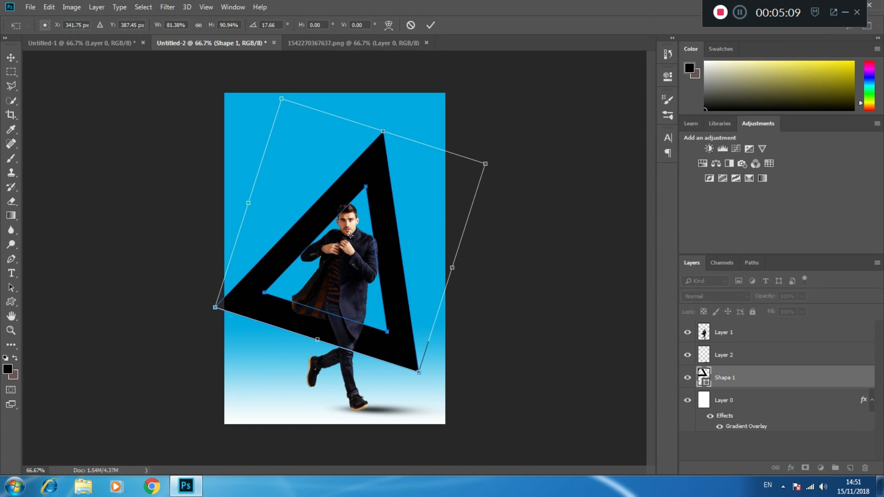
# Step: Stretch the tilted triangle frame to about 85% width and 104% height and nudge it slightly to the right
pyautogui.moveTo(486, 164); pyautogui.dragTo(497, 162)
pyautogui.moveTo(356, 234); pyautogui.dragTo(355, 220)
pyautogui.moveTo(321, 326); pyautogui.dragTo(313, 352)
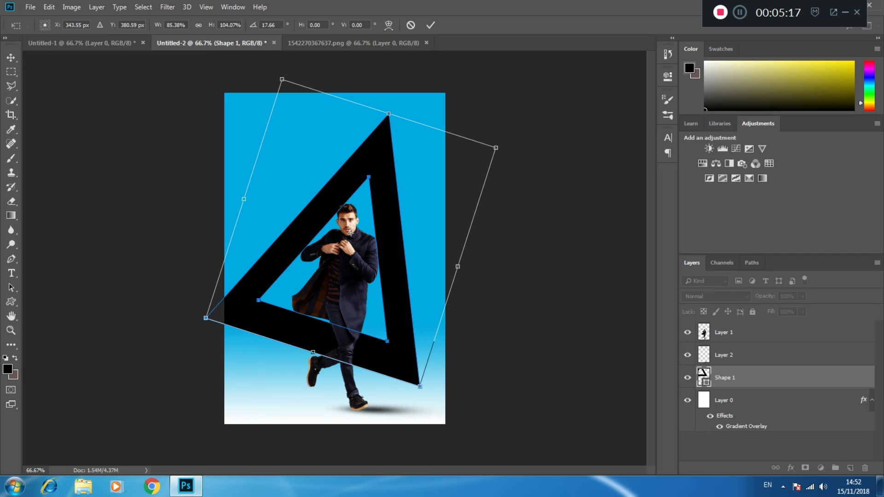
pyautogui.moveTo(351, 234); pyautogui.dragTo(356, 233)
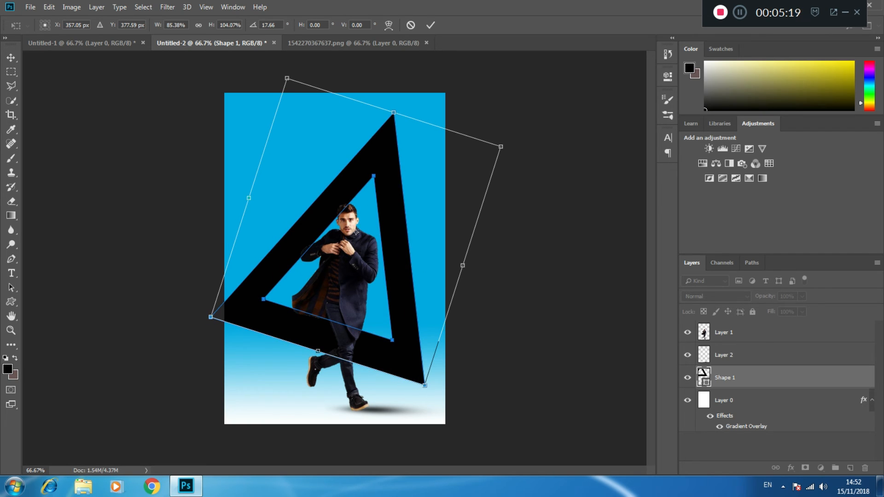
# Step: Enlarge the triangle frame to about 93% width and 112% height, shift it right and down around the man, and apply the transform
pyautogui.moveTo(286, 79); pyautogui.dragTo(284, 74)
pyautogui.moveTo(392, 109); pyautogui.dragTo(397, 93)
pyautogui.moveTo(356, 221); pyautogui.dragTo(370, 234)
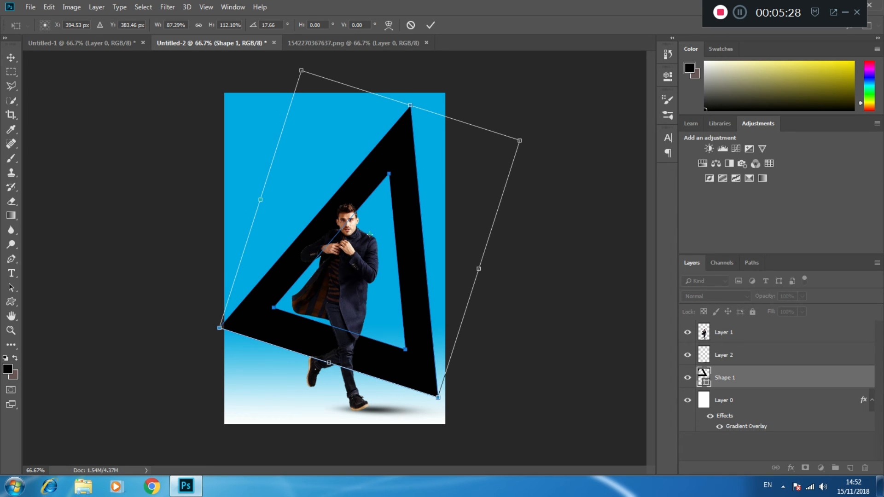
pyautogui.moveTo(260, 200); pyautogui.dragTo(247, 195)
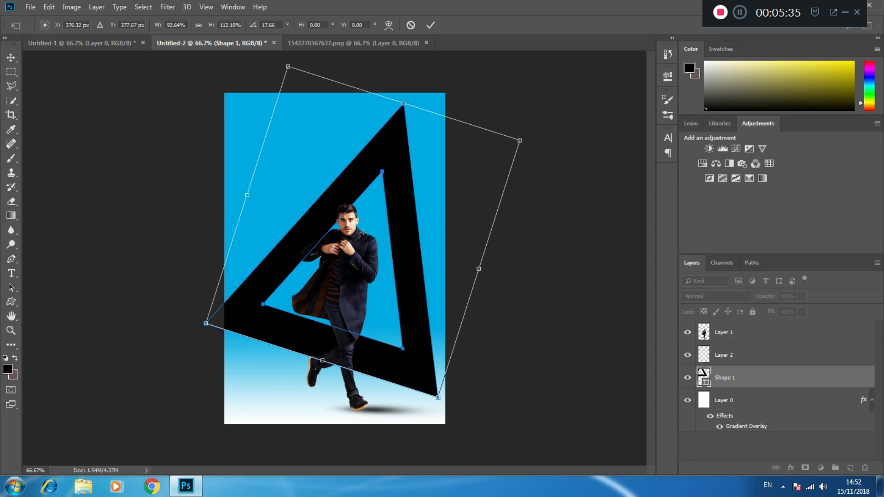
pyautogui.press('Return')
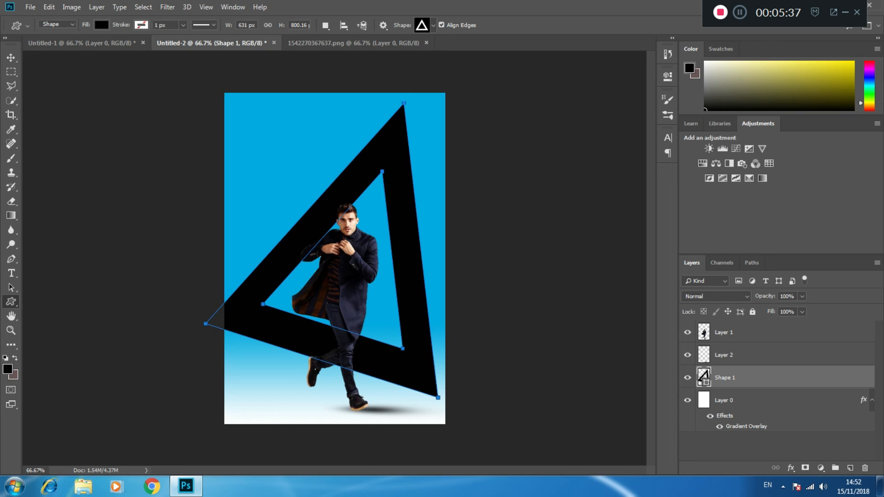
# Step: Change the triangle frame's fill colour to white
pyautogui.click(101, 25)
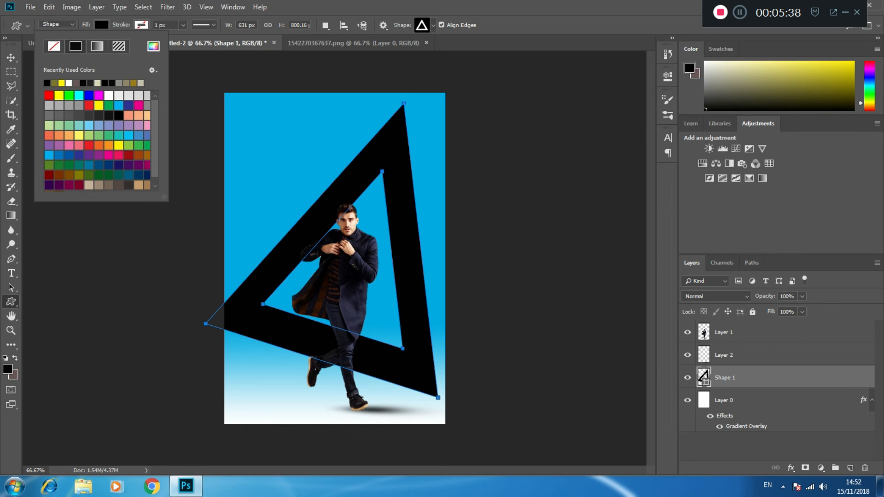
pyautogui.click(108, 96)
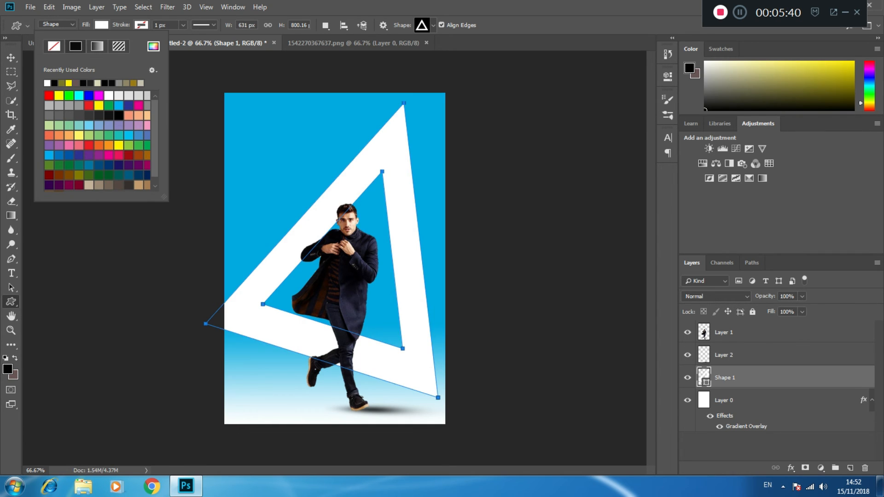
pyautogui.click(499, 111)
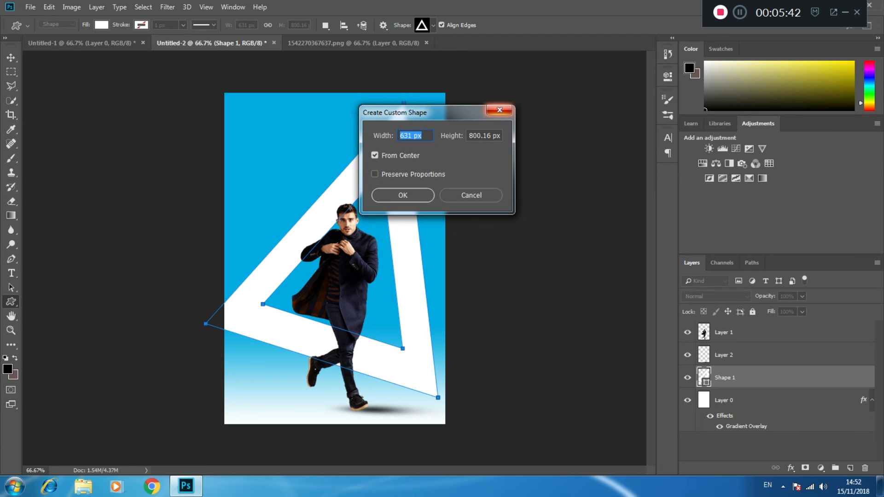
pyautogui.press('Return')
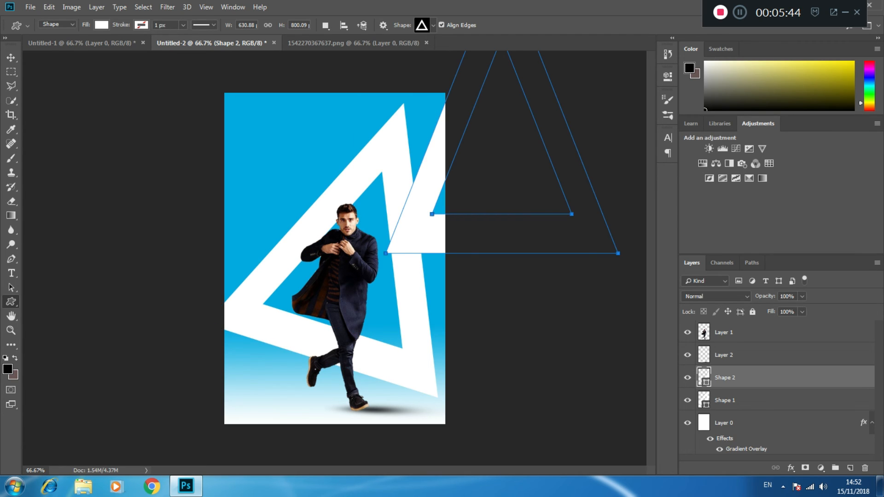
pyautogui.hotkey('ctrl', 'z')
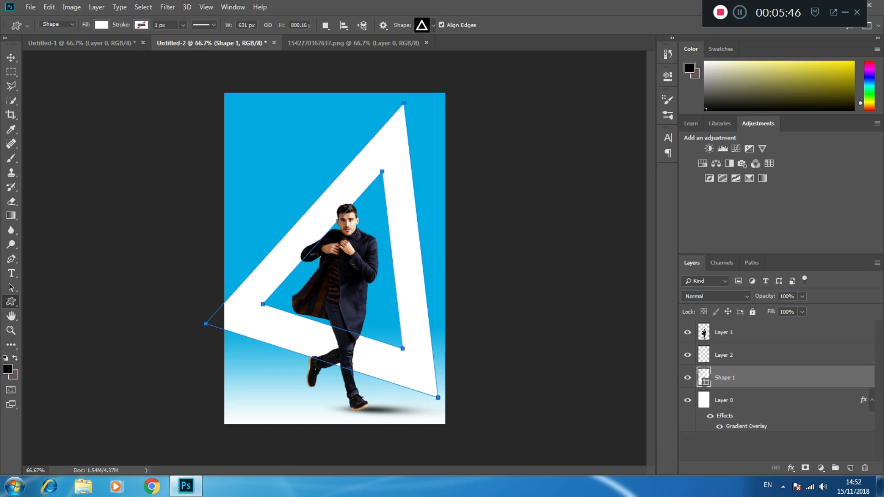
# Step: Draw a white triangle frame about 282 by 279 px above the man's layer, at the poster's upper-left corner
pyautogui.click(746, 332)
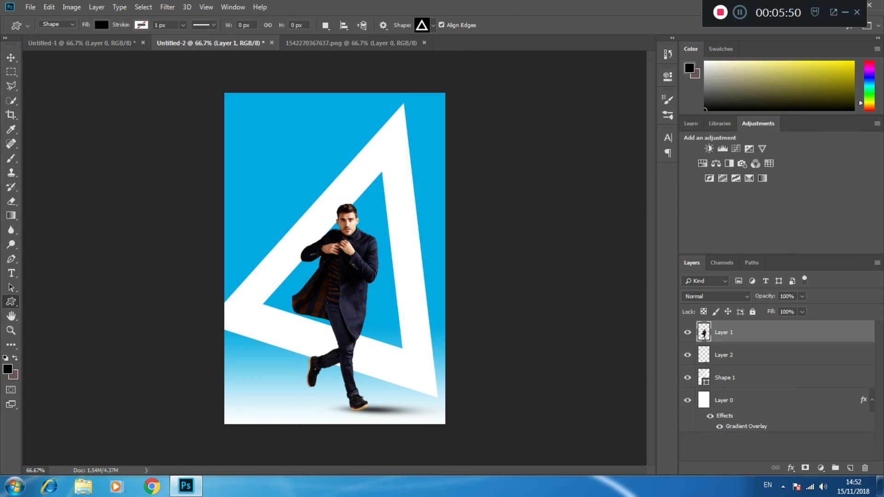
pyautogui.click(102, 25)
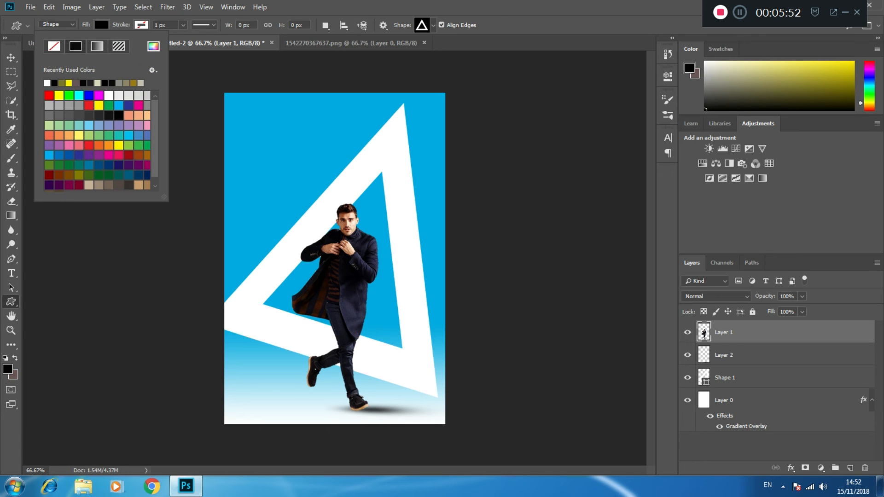
pyautogui.click(109, 95)
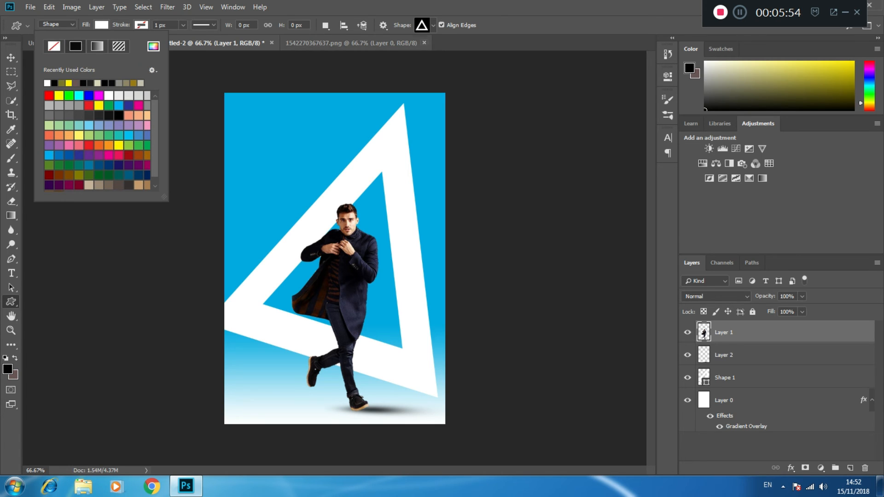
pyautogui.moveTo(243, 109); pyautogui.dragTo(295, 160)
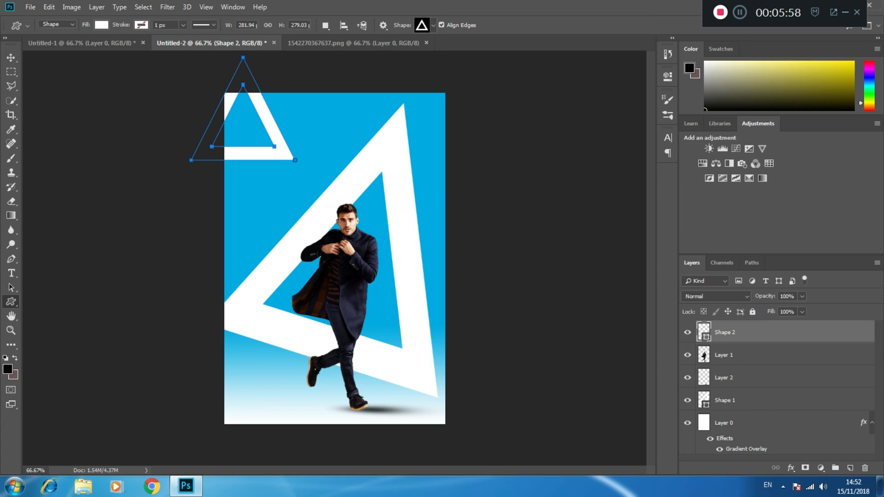
# Step: Scale the new corner triangle to about 74% width and 64% height, rotate it about 44.3° clockwise, and fit it inside the poster's upper-left corner
pyautogui.hotkey('ctrl', 't')
pyautogui.moveTo(244, 108); pyautogui.dragTo(277, 128)
pyautogui.moveTo(328, 78); pyautogui.dragTo(327, 127)
pyautogui.moveTo(264, 144); pyautogui.dragTo(275, 123)
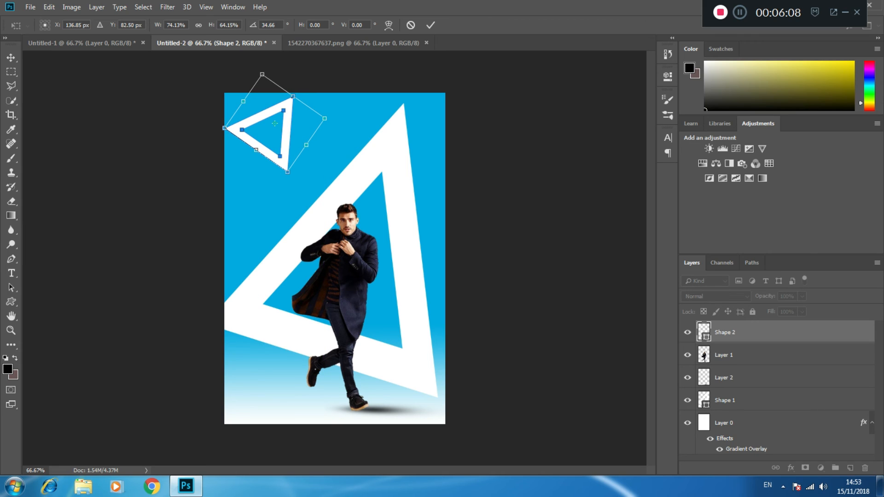
pyautogui.moveTo(335, 117); pyautogui.dragTo(335, 128)
pyautogui.moveTo(275, 123); pyautogui.dragTo(275, 134)
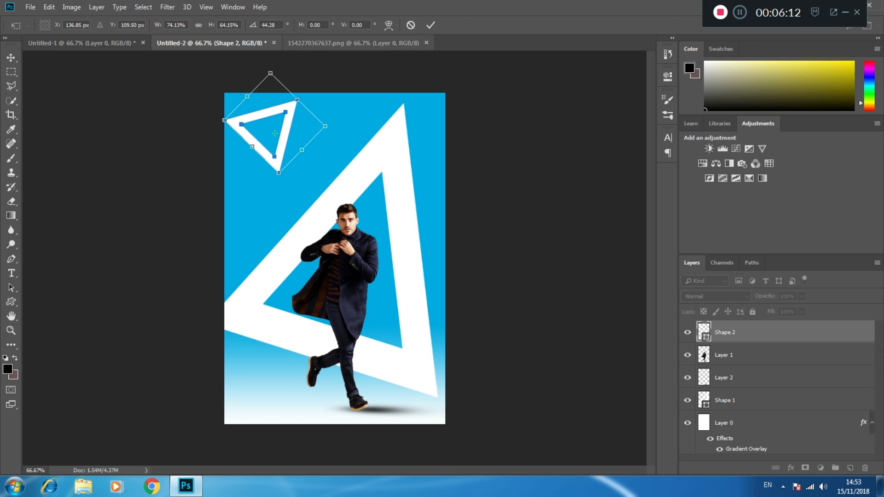
pyautogui.press('Return')
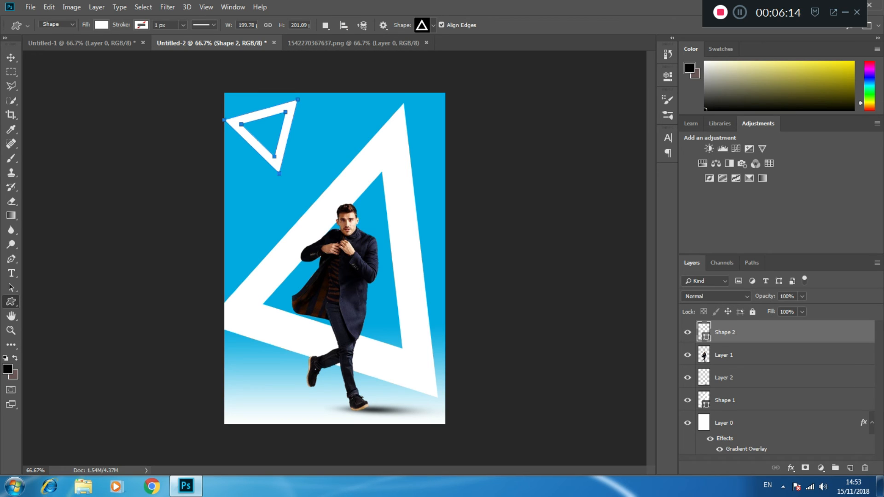
# Step: Draw another white triangle frame, scaled to about 41% width and 52% height and rotated about 56°, overlapping the corner triangle
pyautogui.moveTo(333, 114); pyautogui.dragTo(387, 166)
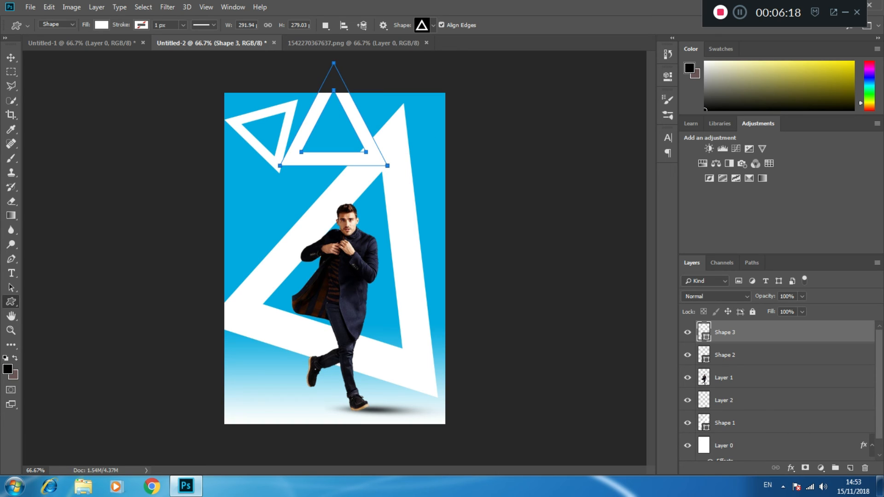
pyautogui.hotkey('ctrl', 't')
pyautogui.moveTo(398, 58); pyautogui.dragTo(348, 103)
pyautogui.moveTo(301, 124)
pyautogui.mouseDown()
pyautogui.moveTo(298, 137)
pyautogui.moveTo(340, 119)
pyautogui.moveTo(290, 131)
pyautogui.mouseUp()
pyautogui.moveTo(336, 113); pyautogui.dragTo(339, 126)
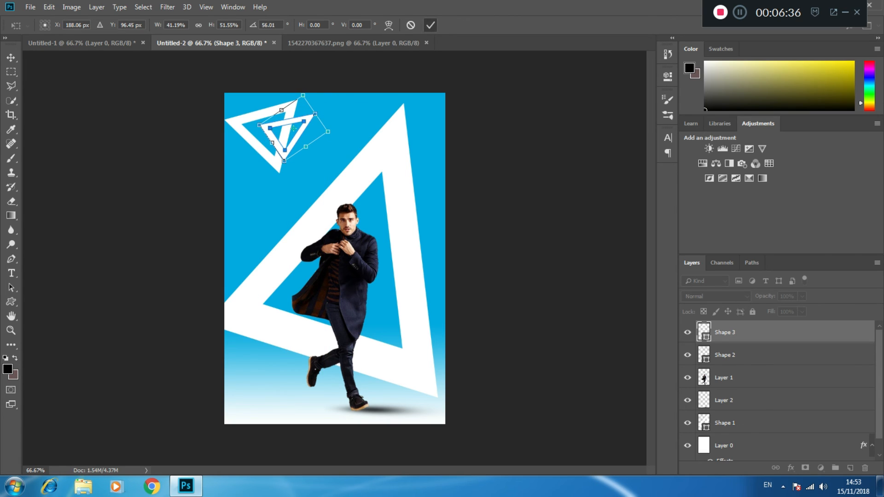
pyautogui.click(430, 25)
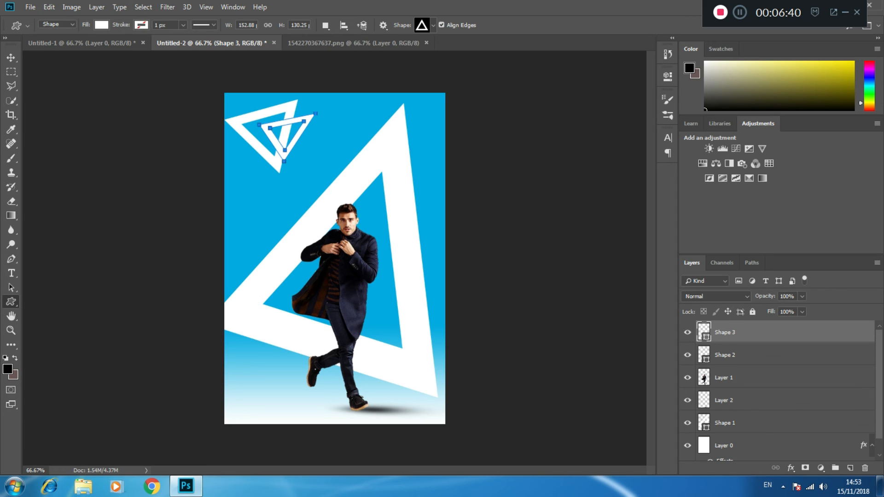
# Step: Draw a small white triangle frame below the overlapping pair, scaled to about 47% width and 48% height and rotated about 36.7°
pyautogui.moveTo(246, 192); pyautogui.dragTo(282, 229)
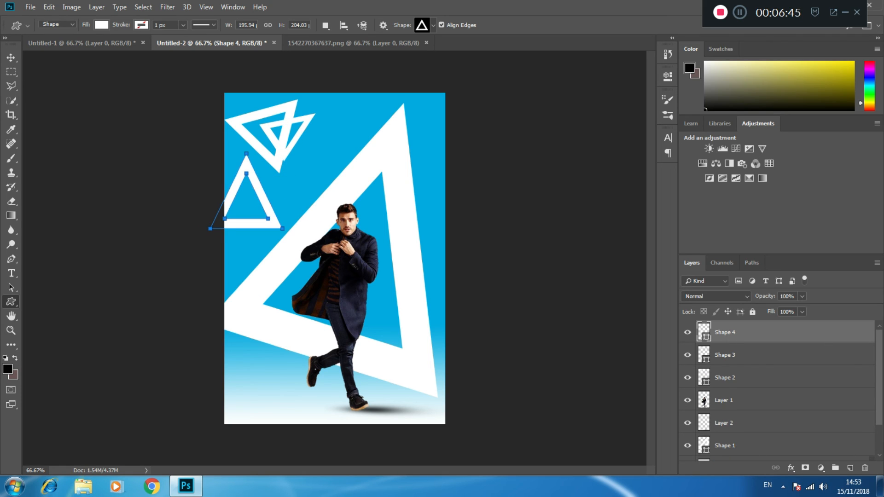
pyautogui.hotkey('ctrl', 't')
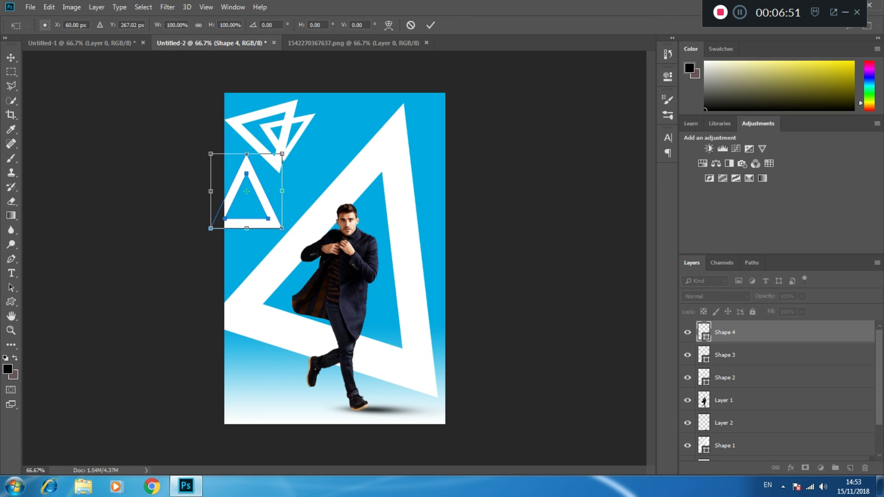
pyautogui.moveTo(286, 147); pyautogui.dragTo(303, 175)
pyautogui.moveTo(260, 153); pyautogui.dragTo(287, 166)
pyautogui.moveTo(324, 190); pyautogui.dragTo(270, 204)
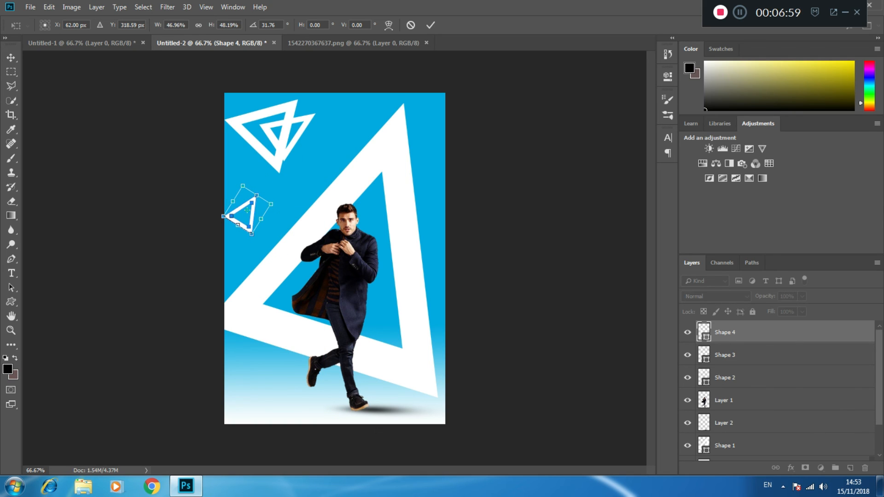
pyautogui.moveTo(238, 225); pyautogui.dragTo(244, 224)
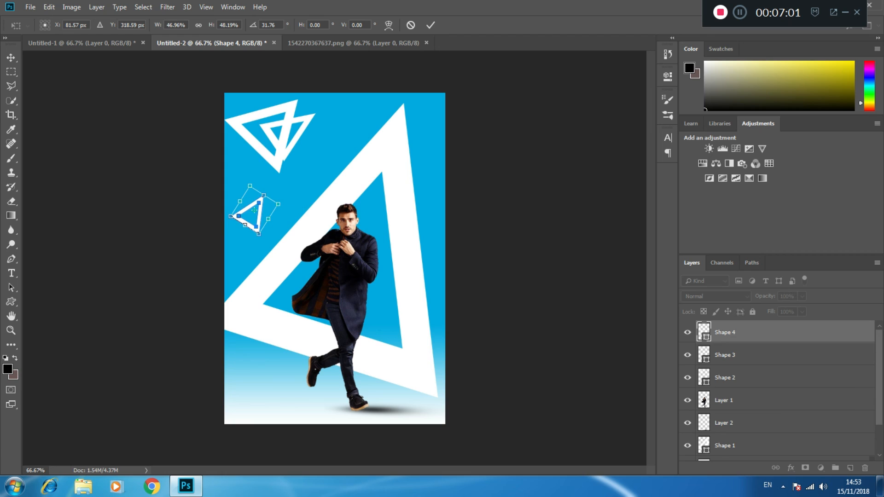
pyautogui.moveTo(298, 201); pyautogui.dragTo(297, 205)
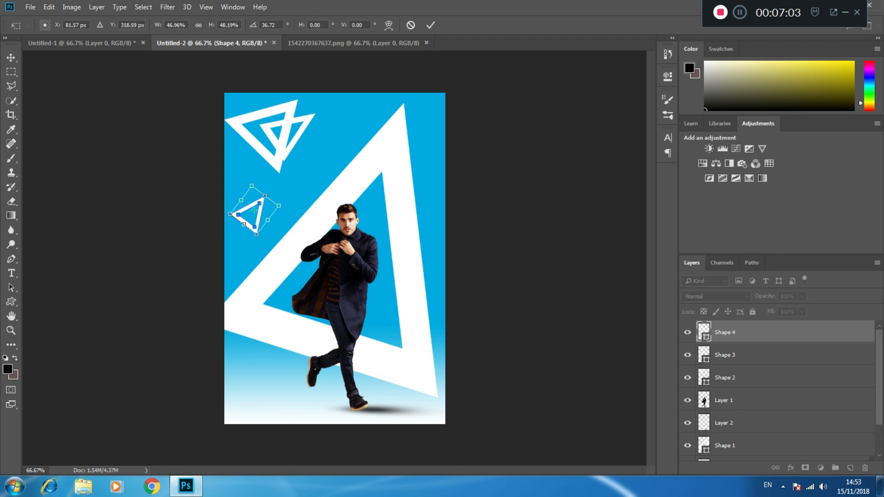
pyautogui.click(429, 25)
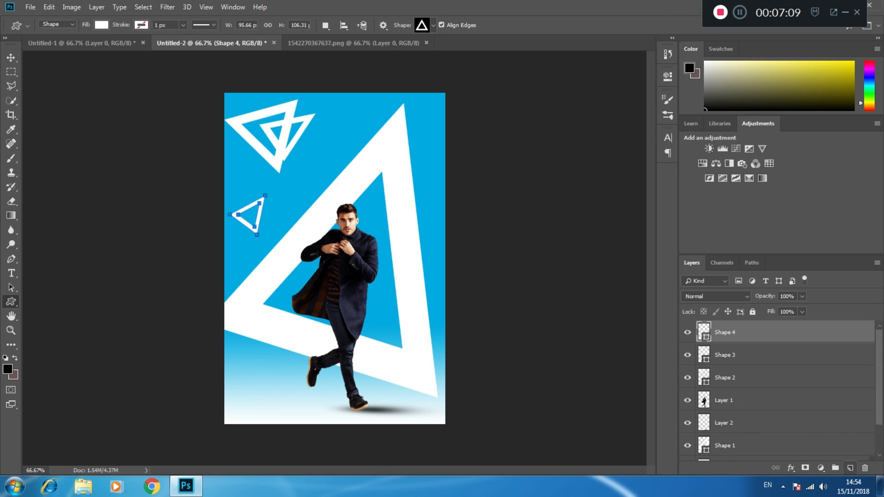
# Step: Add a new layer, append the LightBulb set to the custom shapes, and choose the light bulb shape
pyautogui.click(850, 468)
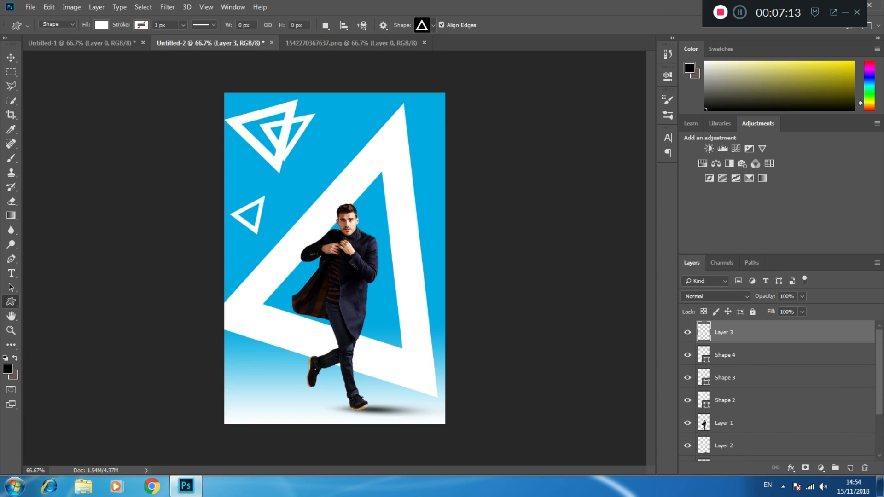
pyautogui.click(433, 25)
pyautogui.scroll(-5, 412, 76)
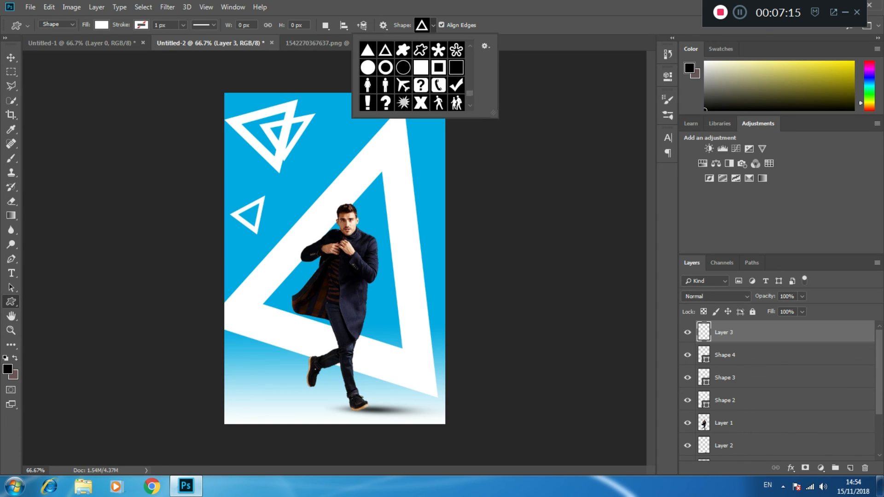
pyautogui.scroll(-10, 412, 76)
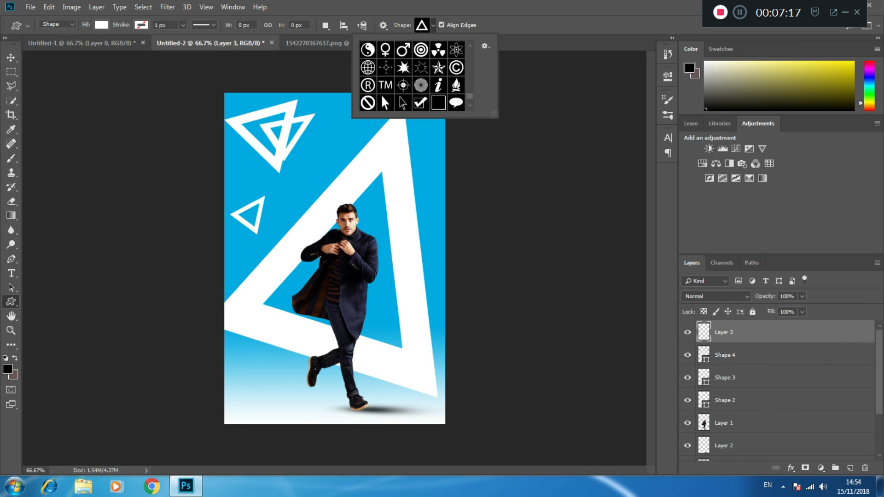
pyautogui.scroll(-5, 412, 76)
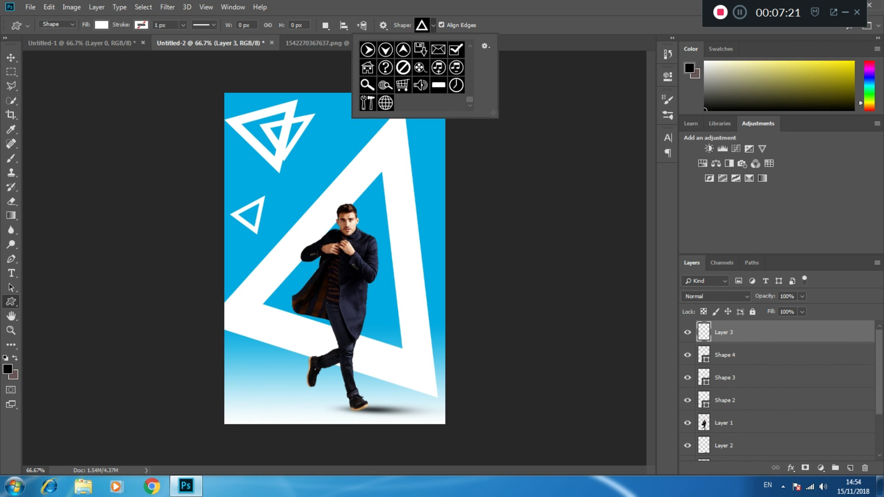
pyautogui.click(485, 46)
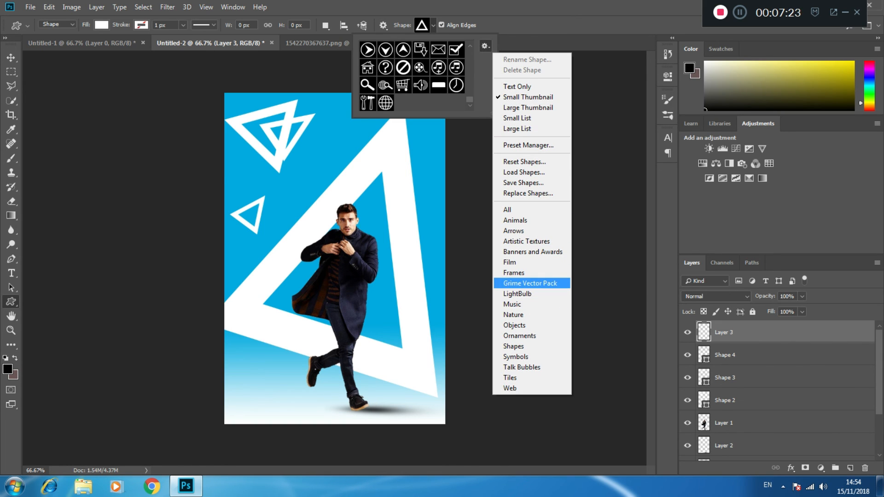
pyautogui.click(517, 294)
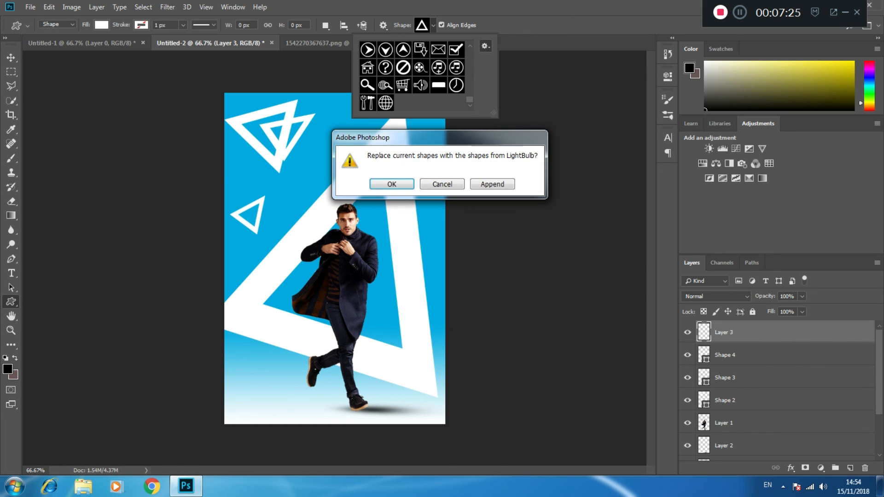
pyautogui.click(491, 184)
pyautogui.click(403, 103)
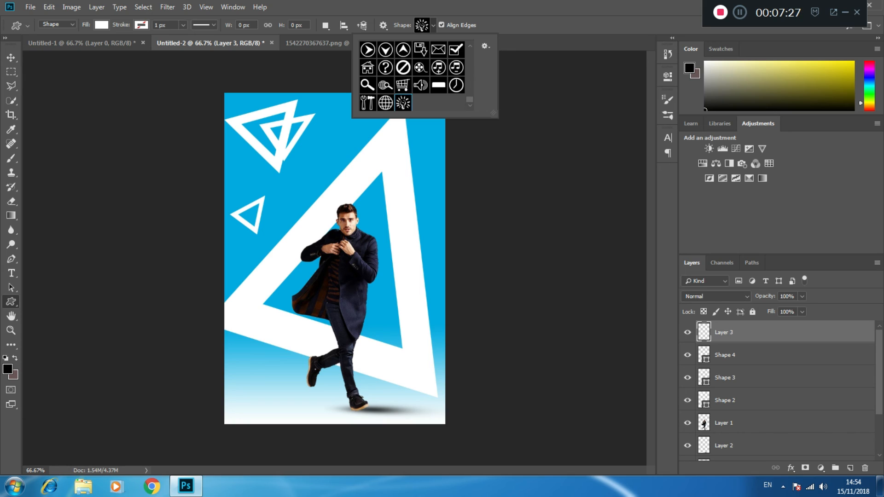
pyautogui.click(434, 25)
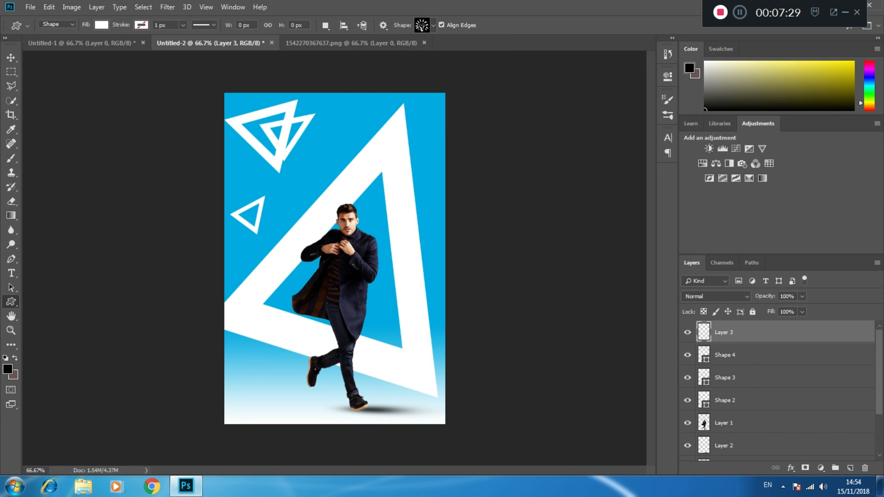
# Step: Draw a light bulb about 111 by 226 px at the poster's upper edge beside the small triangles and fill it with yellow
pyautogui.moveTo(342, 103); pyautogui.dragTo(370, 144)
pyautogui.click(102, 25)
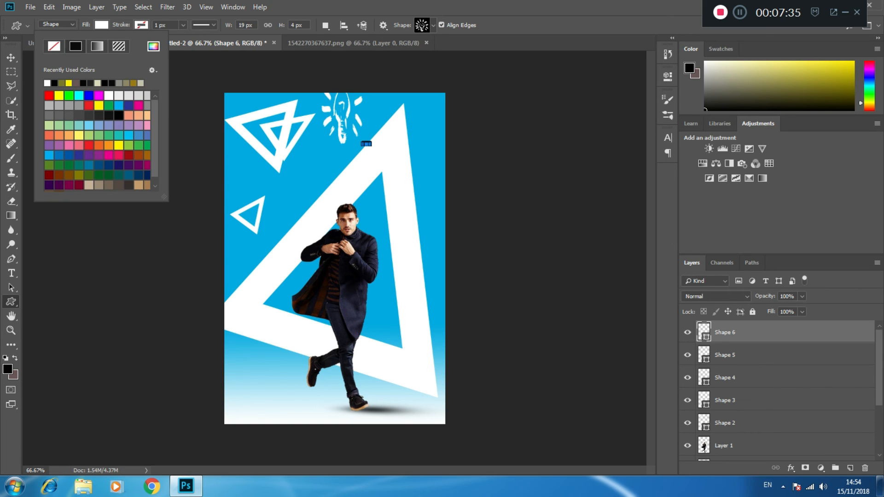
pyautogui.click(59, 95)
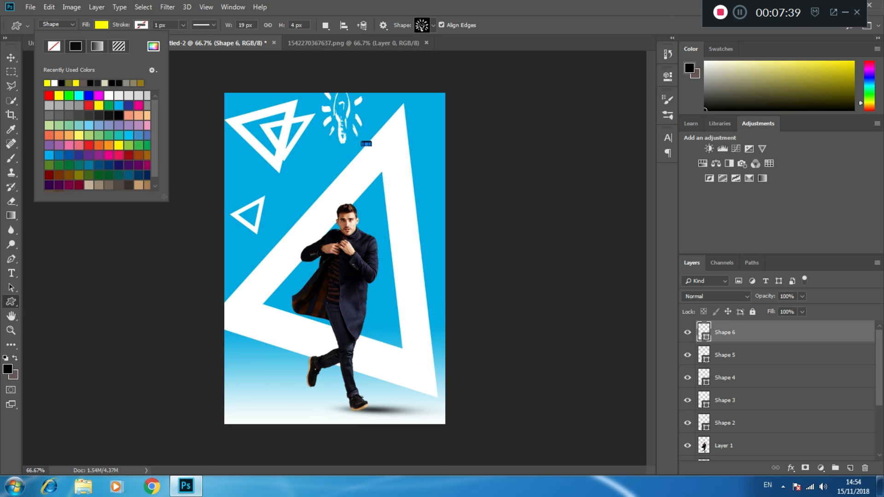
pyautogui.press('Escape')
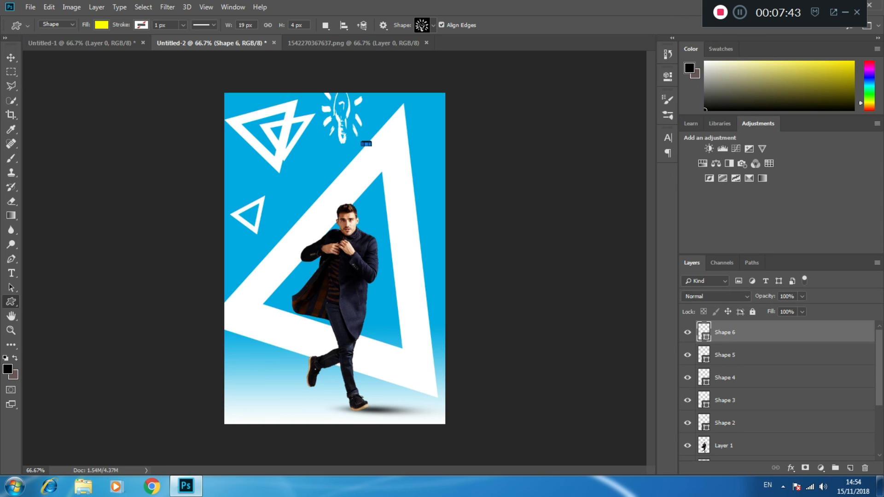
pyautogui.click(746, 355)
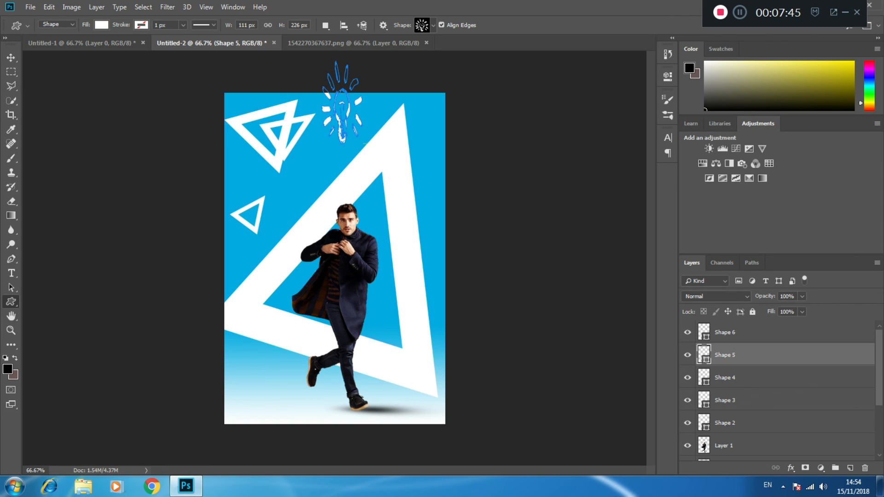
pyautogui.click(101, 25)
pyautogui.click(59, 95)
pyautogui.press('Return')
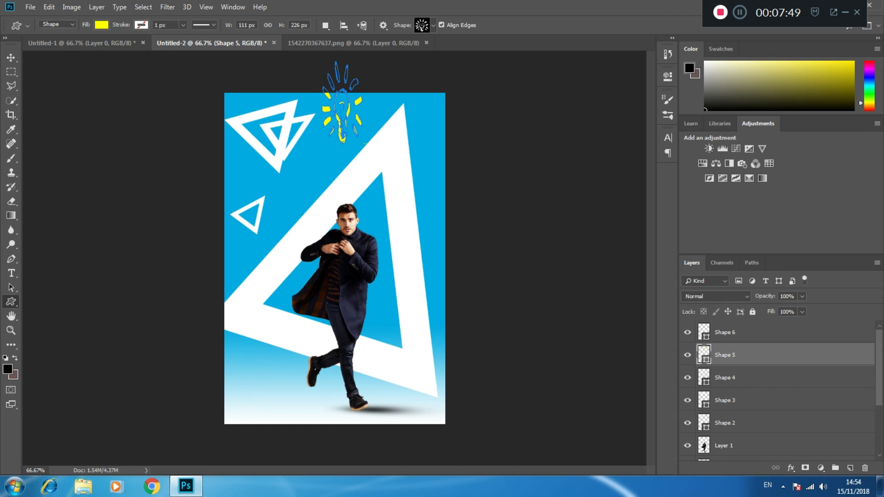
# Step: Move the light bulb down into the poster, rotate it about 14.4°, and scale it to about 90% width and 67% height
pyautogui.click(724, 377)
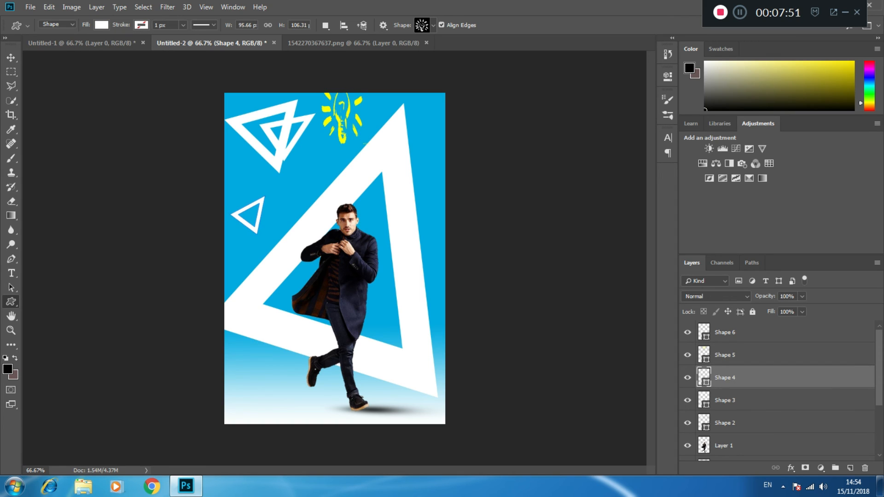
pyautogui.click(724, 355)
pyautogui.click(725, 332)
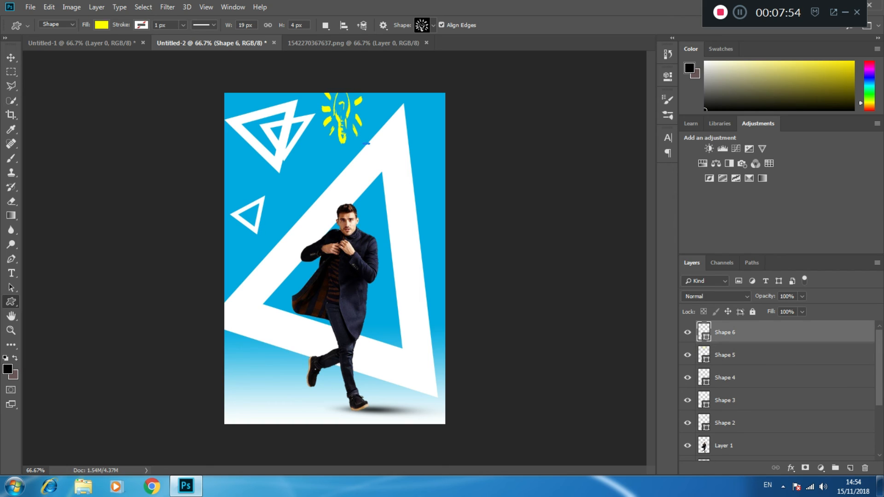
pyautogui.click(724, 355)
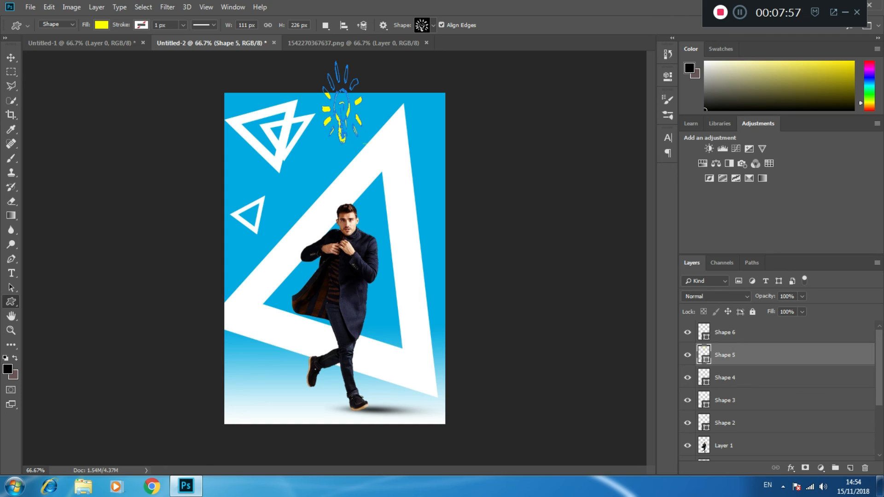
pyautogui.hotkey('ctrl', 't')
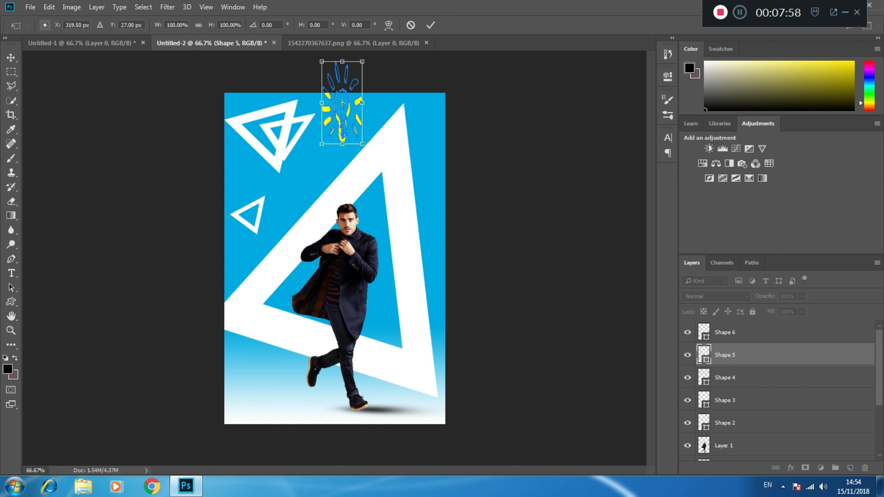
pyautogui.moveTo(362, 123); pyautogui.dragTo(364, 146)
pyautogui.moveTo(367, 79)
pyautogui.mouseDown()
pyautogui.moveTo(388, 96)
pyautogui.moveTo(378, 86)
pyautogui.mouseUp()
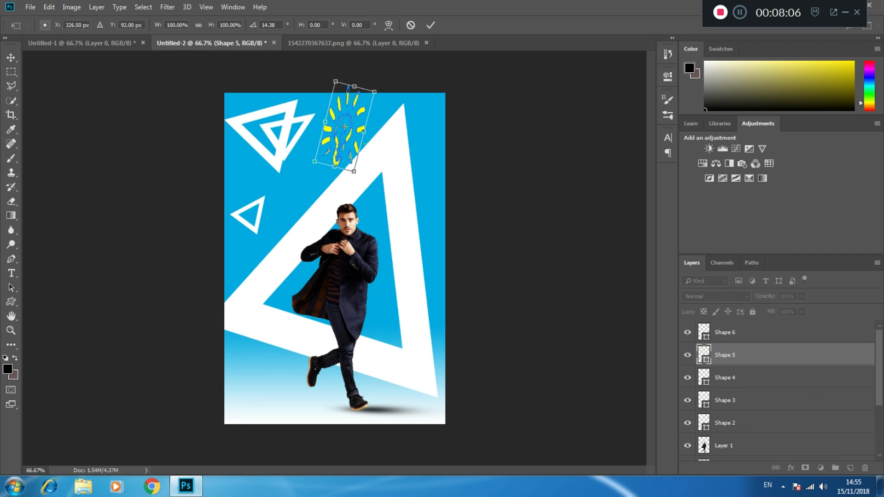
pyautogui.moveTo(354, 171); pyautogui.dragTo(357, 144)
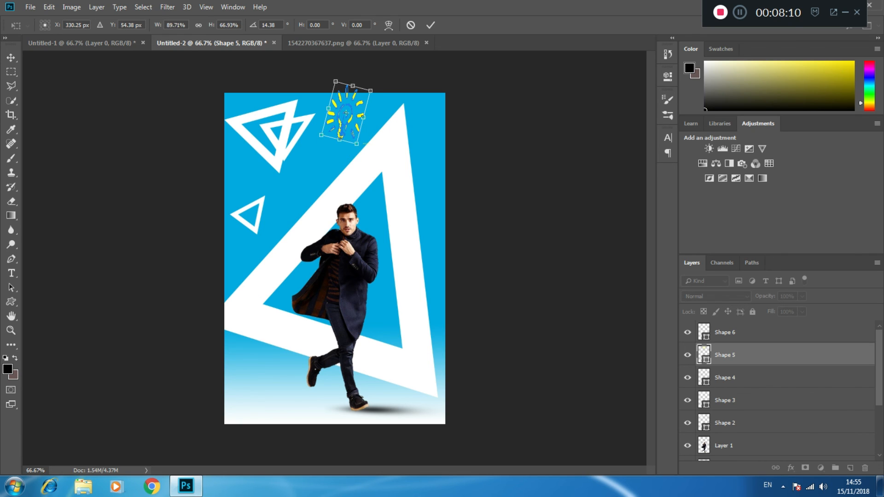
pyautogui.click(431, 25)
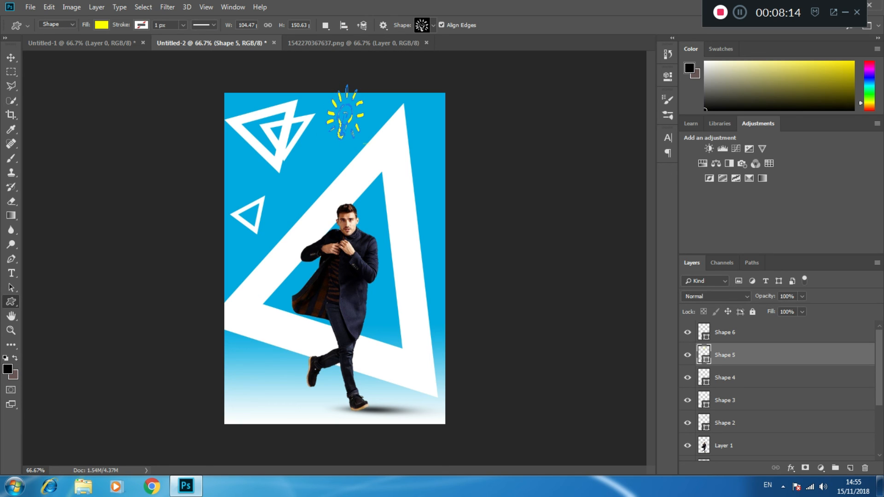
# Step: Draw a second yellow light bulb about 156 by 186 px in the poster's lower-left corner and rotate it about 18.8°
pyautogui.click(755, 332)
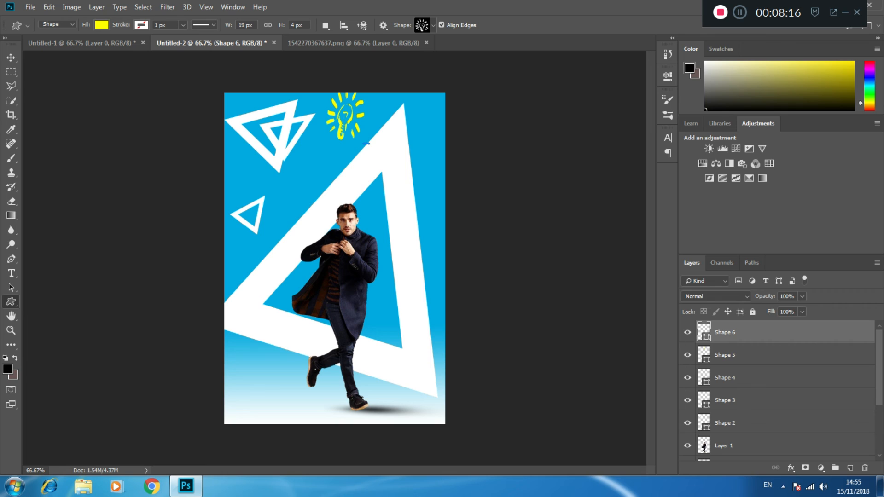
pyautogui.moveTo(237, 354); pyautogui.dragTo(268, 390)
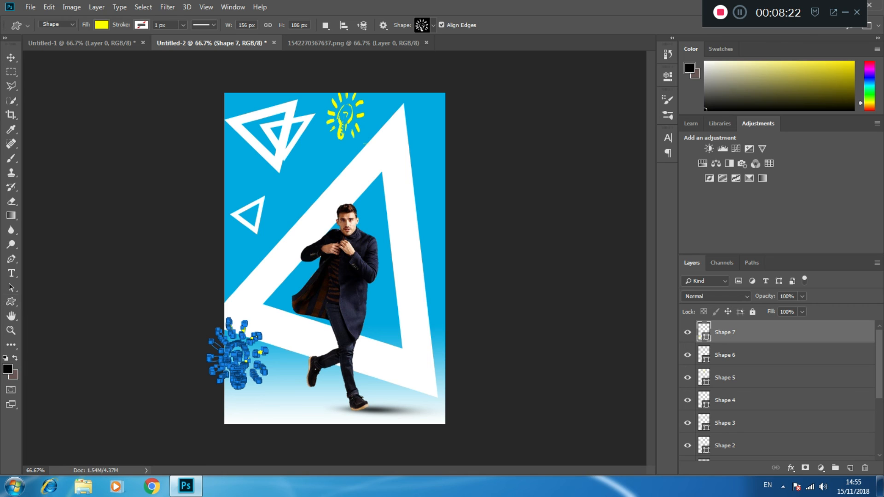
pyautogui.hotkey('ctrl', 't')
pyautogui.moveTo(238, 354); pyautogui.dragTo(261, 377)
pyautogui.moveTo(297, 341); pyautogui.dragTo(303, 354)
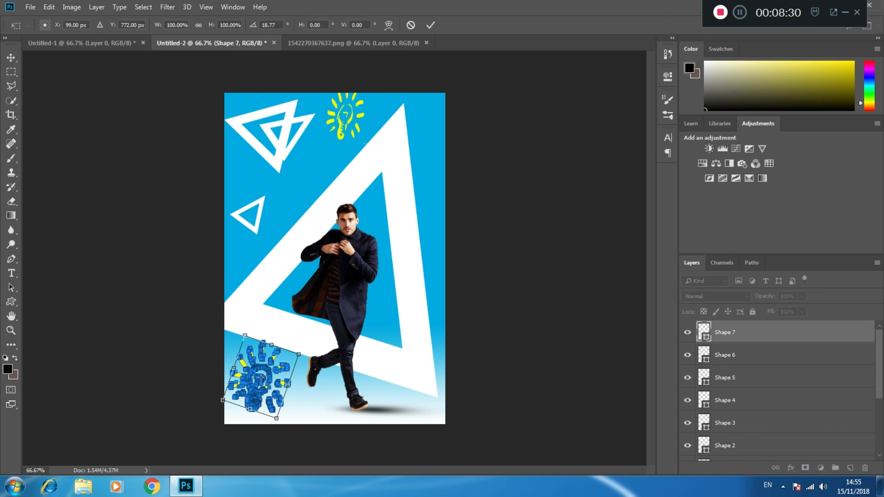
pyautogui.click(430, 25)
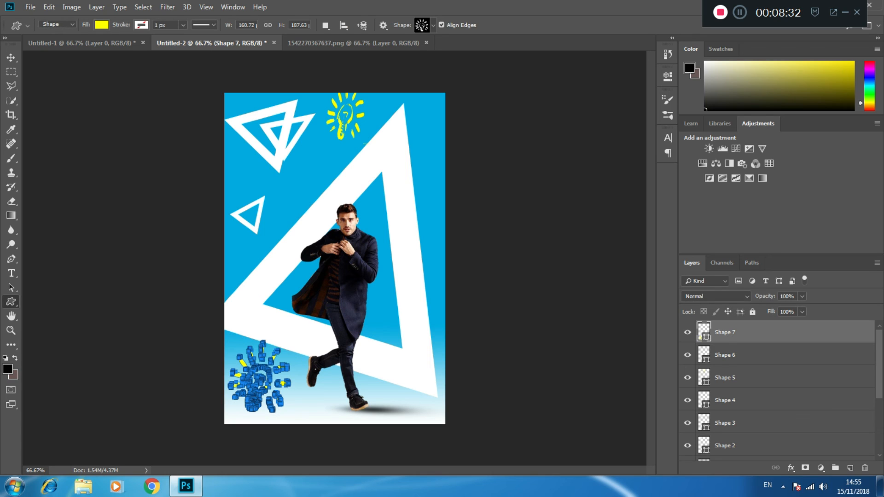
pyautogui.click(737, 355)
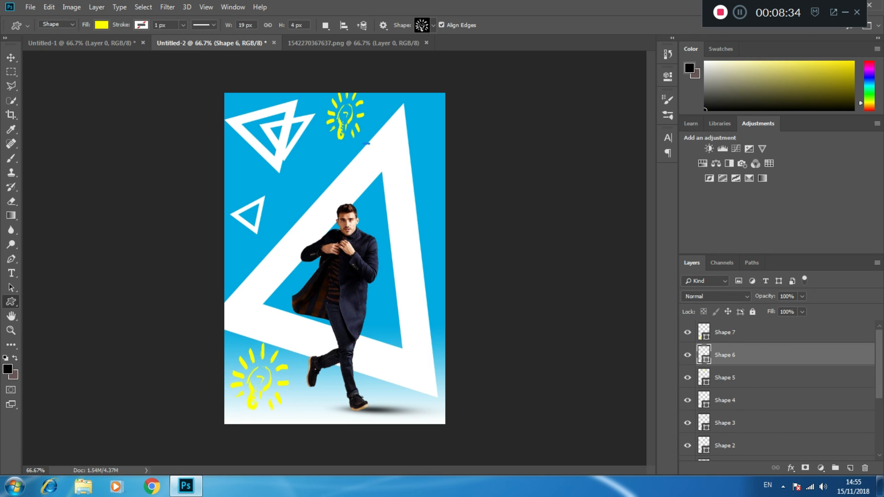
pyautogui.click(737, 423)
pyautogui.scroll(-5, 778, 391)
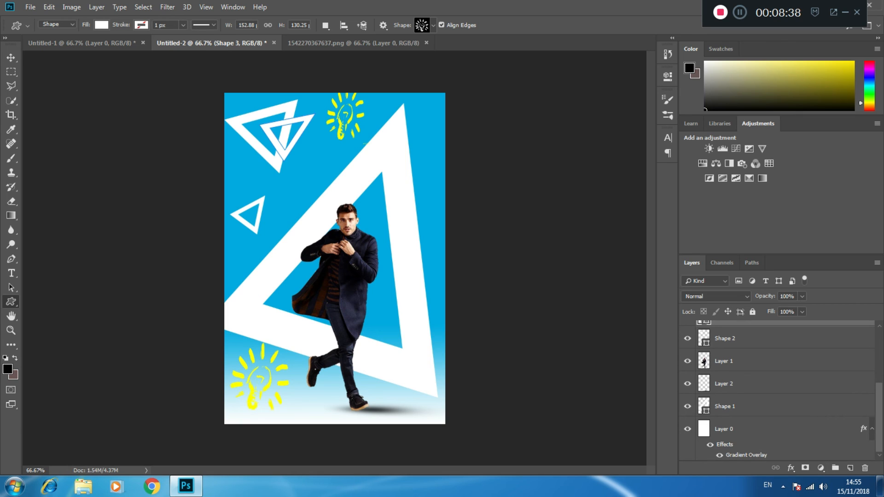
pyautogui.click(736, 361)
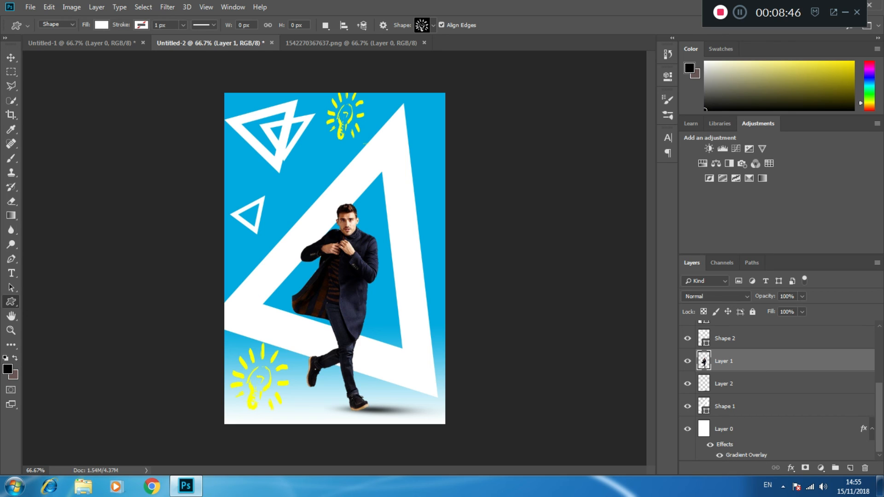
# Step: Save the poster as a JPEG file named Untitled-2 in the photo folder
pyautogui.click(31, 7)
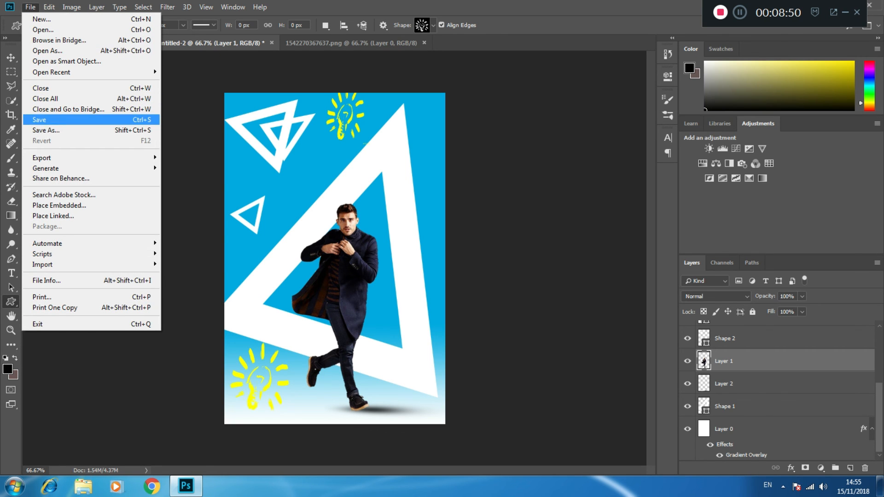
pyautogui.click(39, 120)
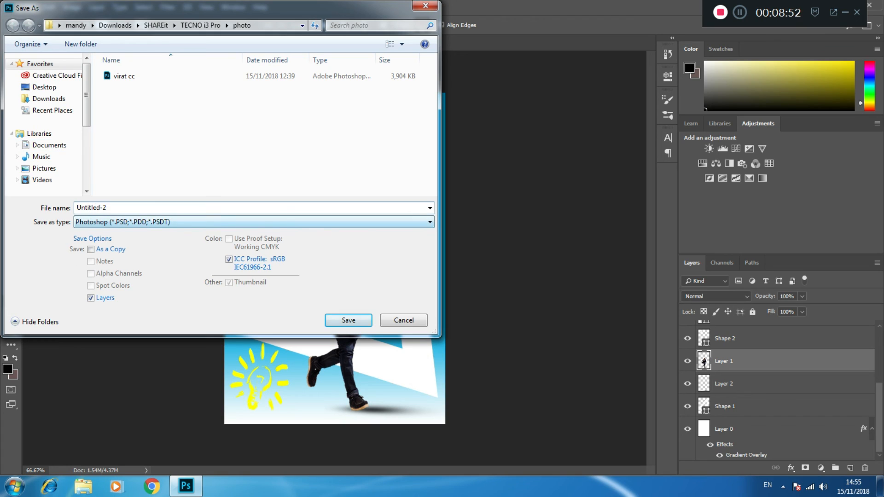
pyautogui.click(254, 222)
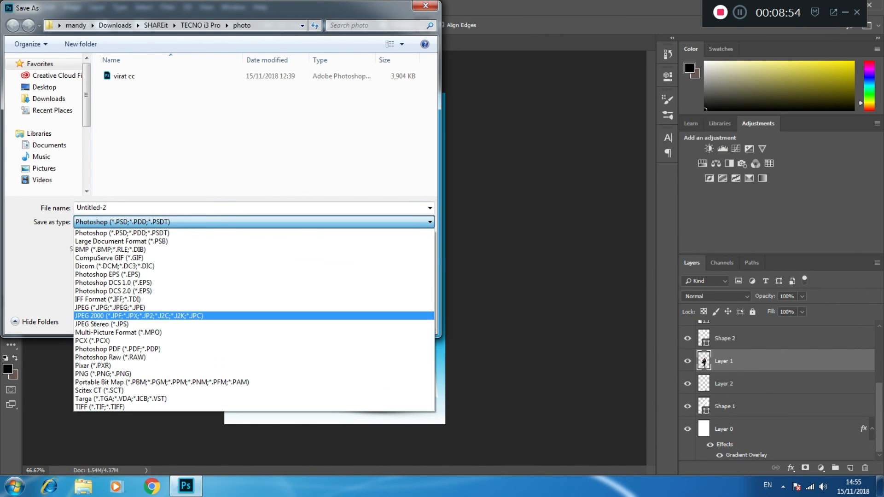
pyautogui.click(111, 307)
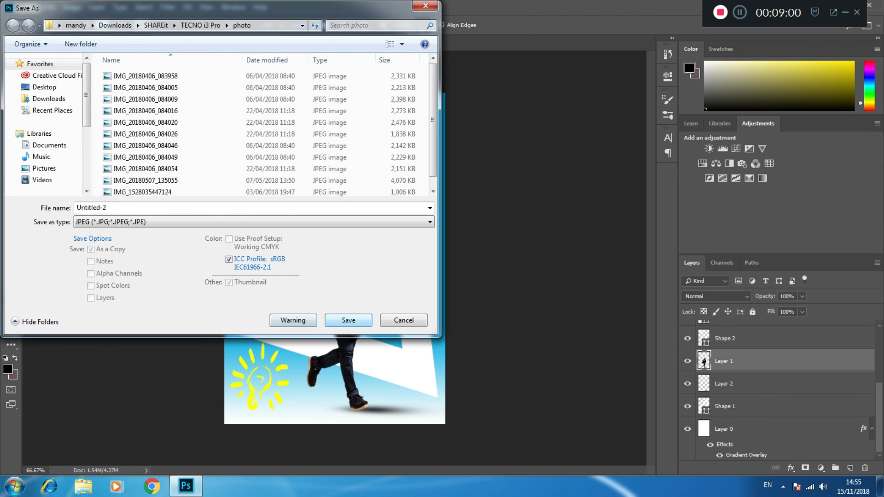
pyautogui.click(348, 320)
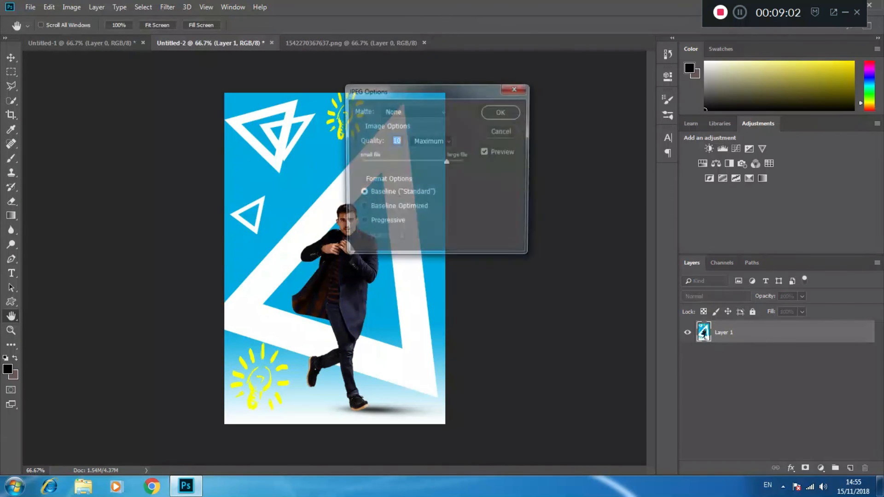